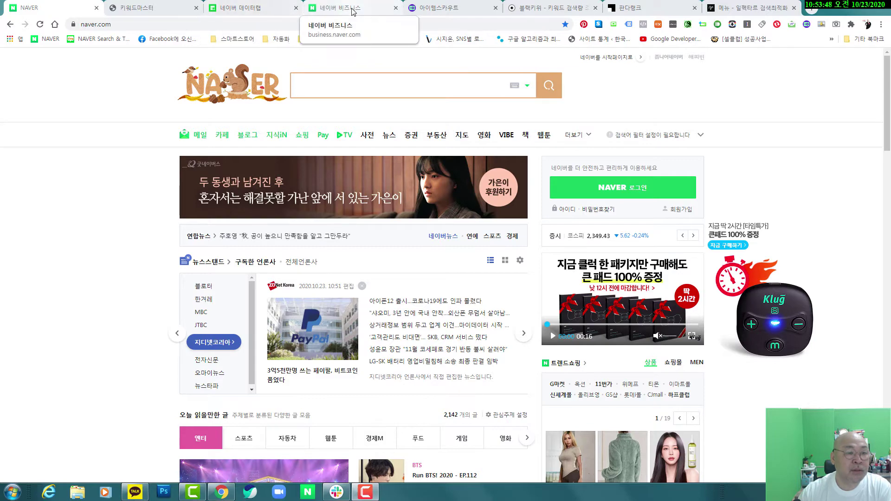
Open the 비즈니스 · 광고 link in the NAVER home page footer and close the duplicate 네이버 비즈니스 tab.
scroll(110, 367, "down", 6)
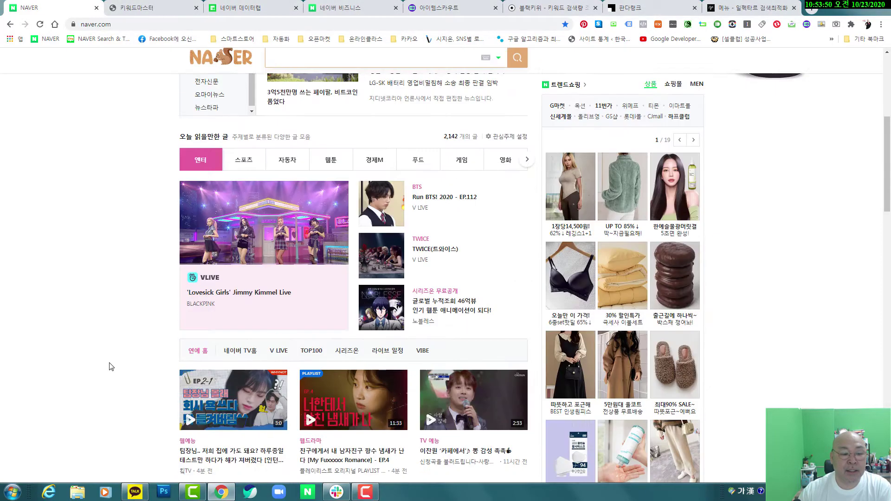
scroll(111, 367, "down", 15)
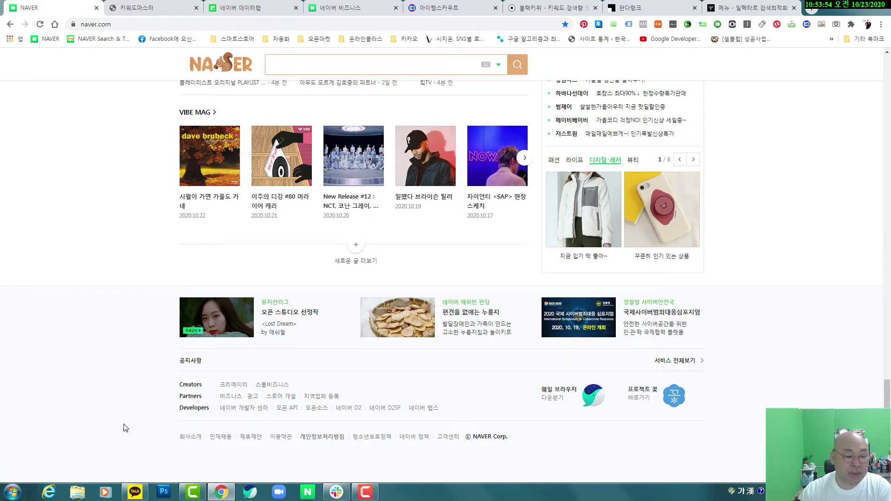
left_click(241, 399)
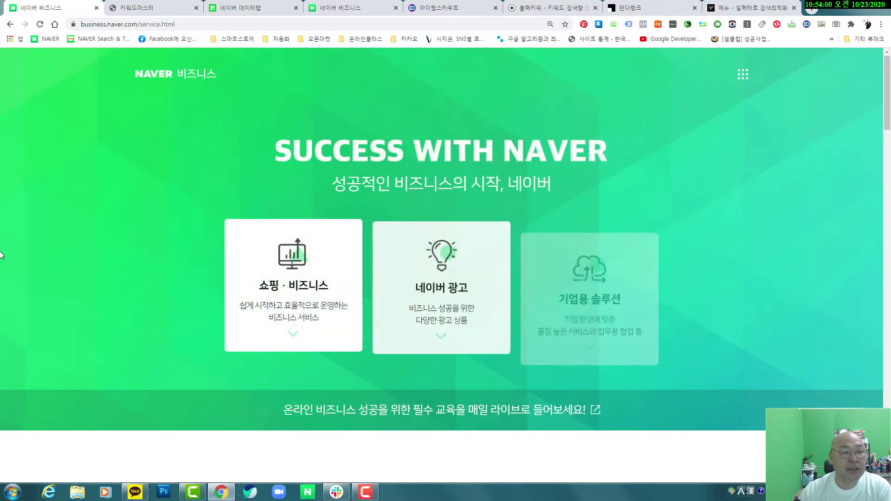
left_click(395, 8)
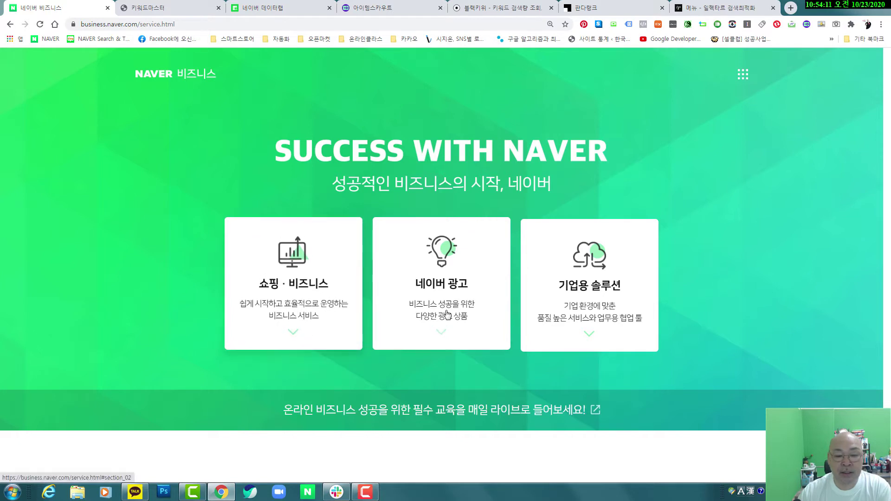
Go to 검색광고 in the 네이버 광고 section and log in to the search ad account with the saved credentials.
left_click(463, 281)
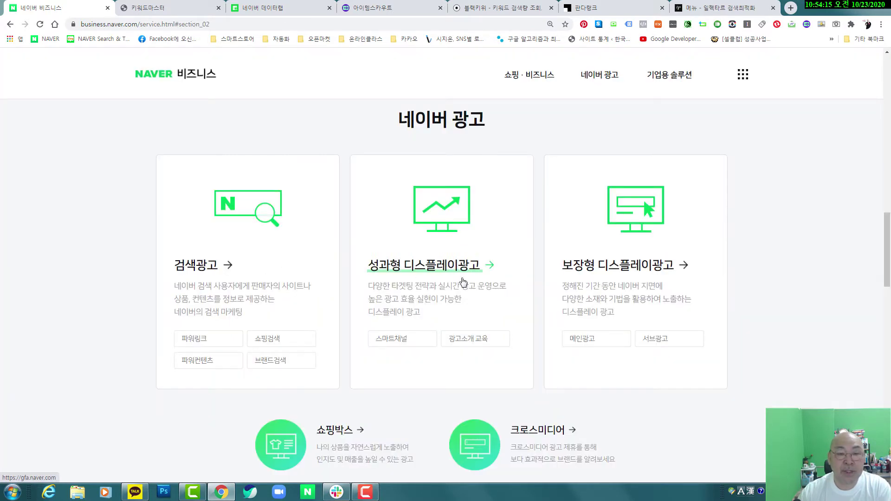
left_click(249, 283)
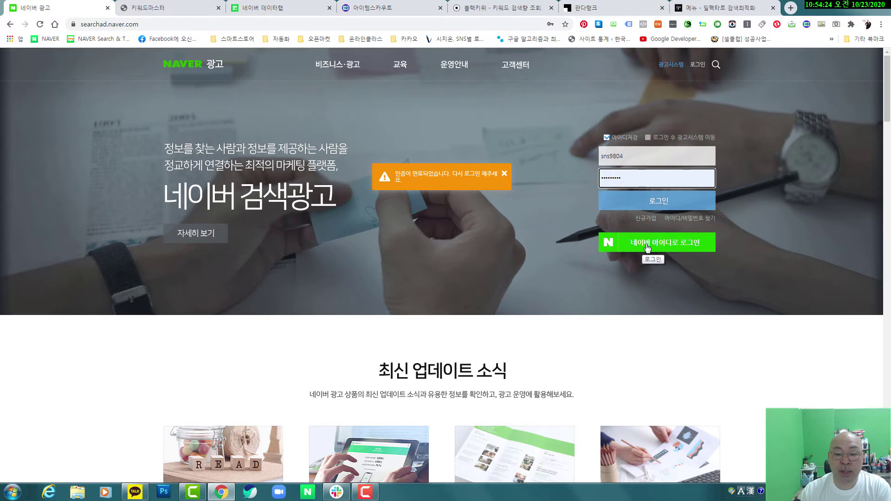
left_click(663, 207)
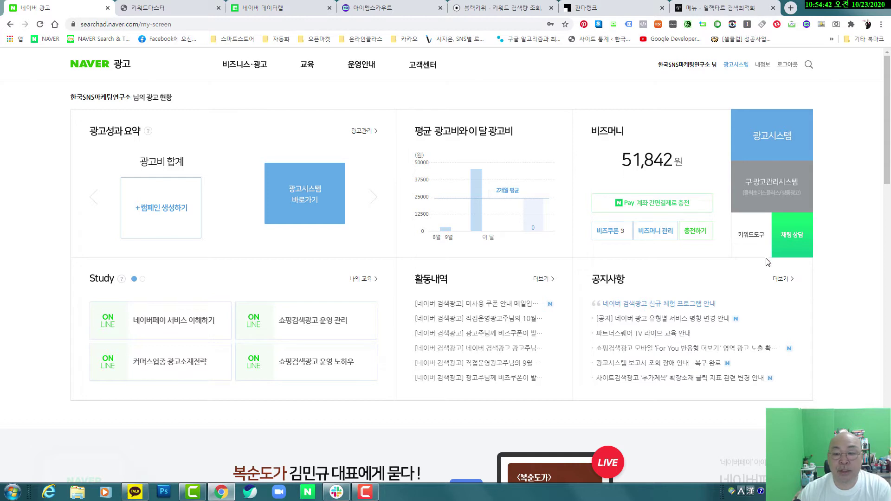
Open the 키워드 도구 in the ad management system and close the leftover 네이버 광고 tab.
left_click(757, 239)
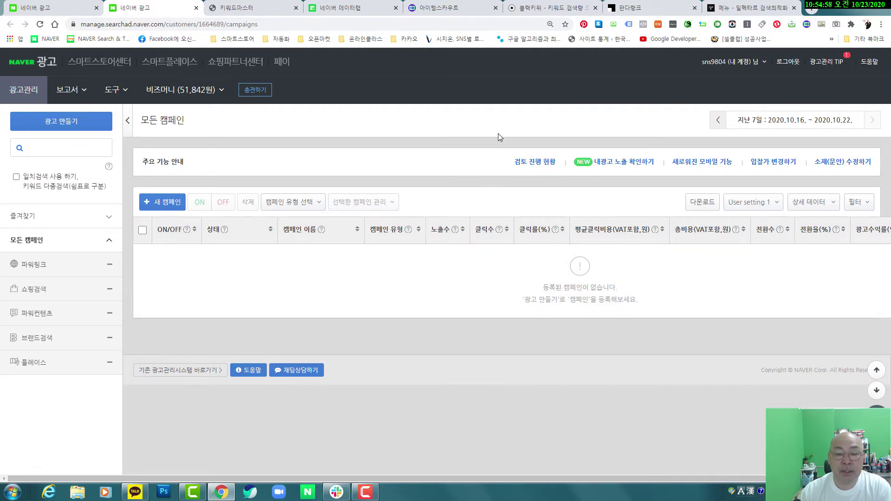
left_click(123, 91)
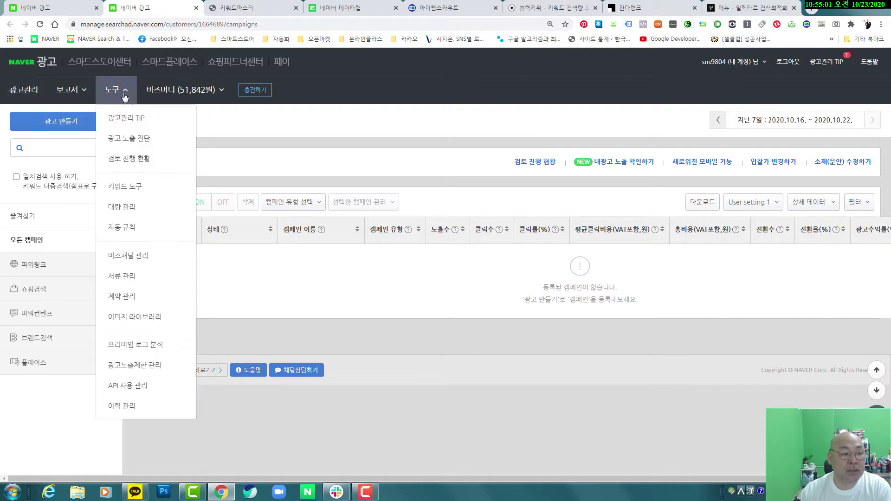
left_click(129, 190)
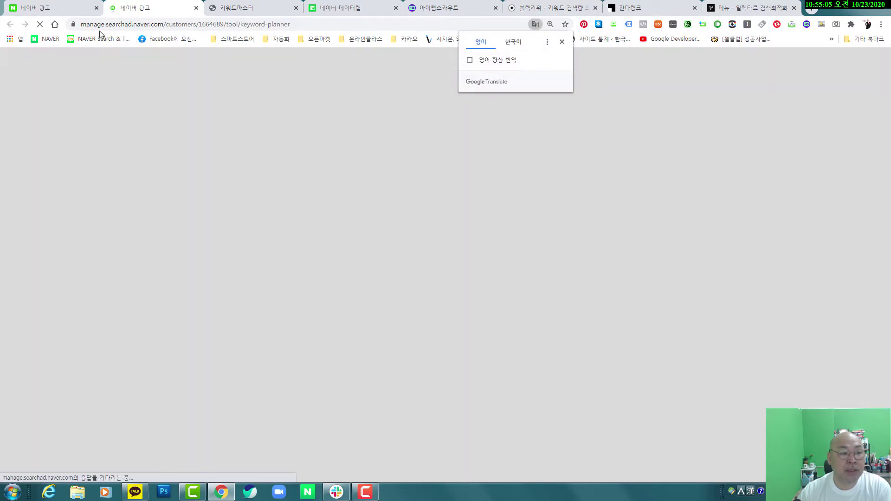
left_click(97, 8)
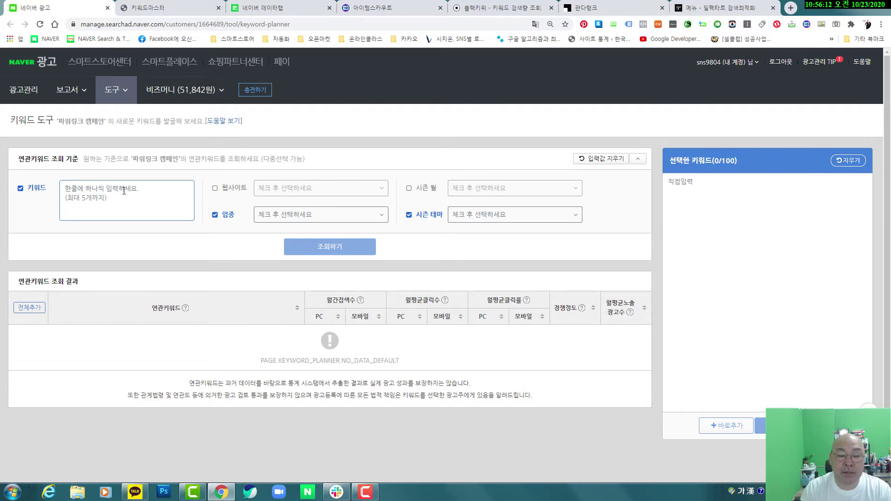
Look up related keywords for 와인, 와인랙 and 와인오프너, entered one per line.
type("와이")
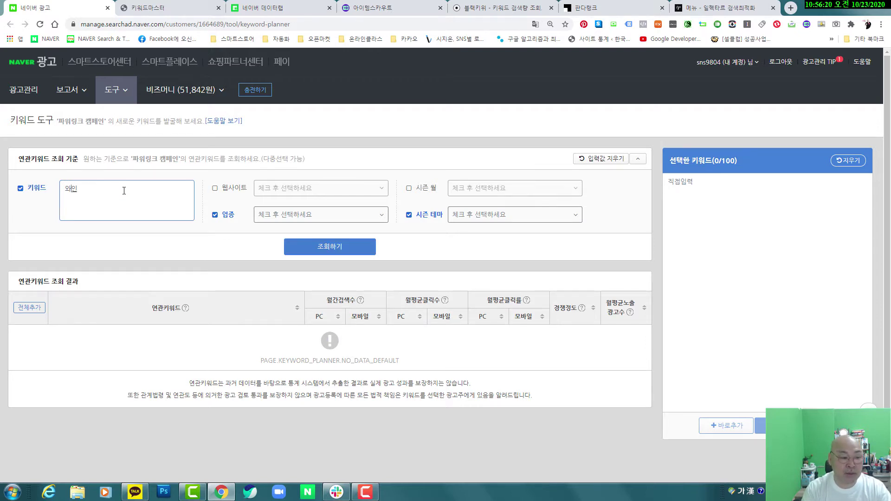
key("Return")
type("와이")
type("램")
type("와")
type("인폰")
key("BackSpace")
key("BackSpace")
type("오프너")
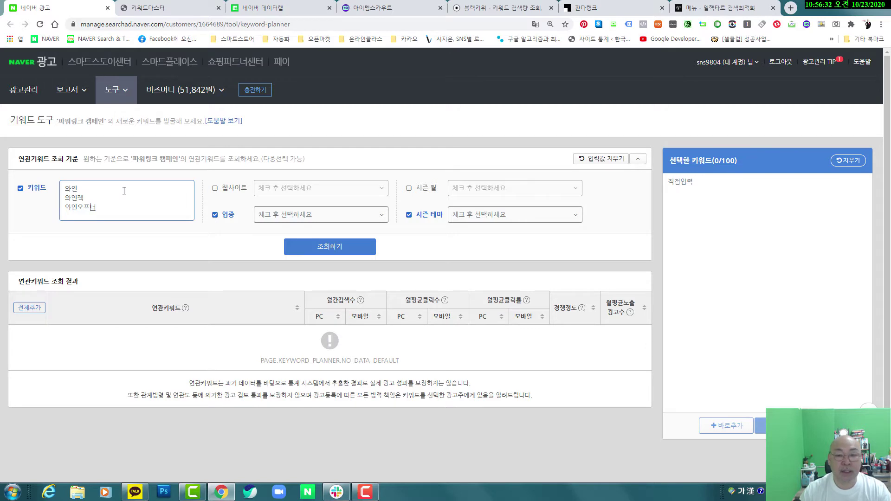
left_click(342, 251)
Look over the related-keyword results, download them and open the downloaded Excel file.
scroll(259, 373, "down", 2)
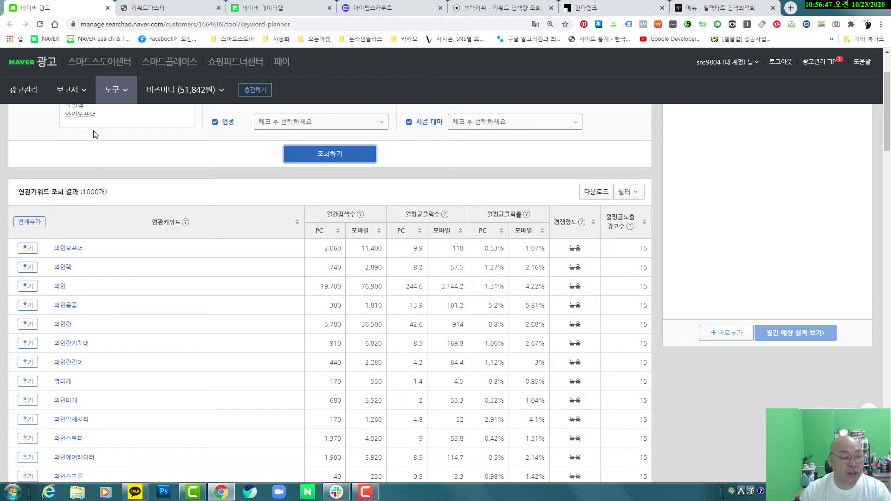
scroll(132, 300, "down", 3)
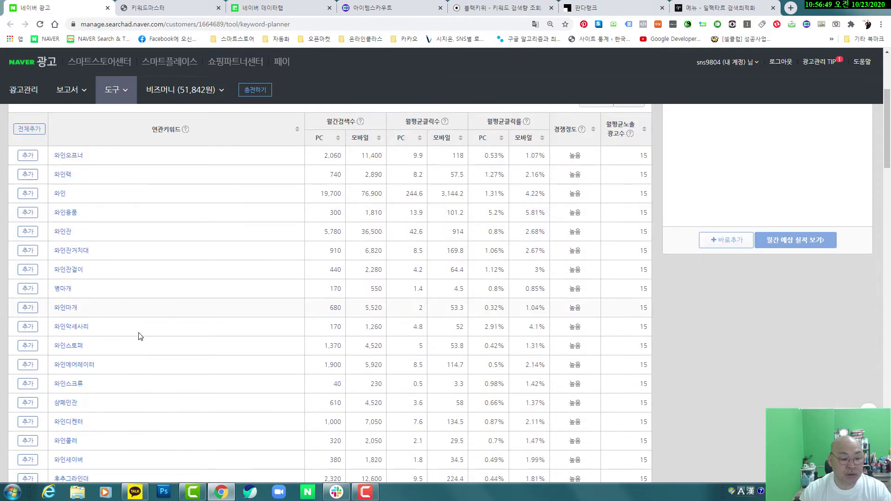
scroll(133, 307, "down", 4)
scroll(134, 308, "up", 8)
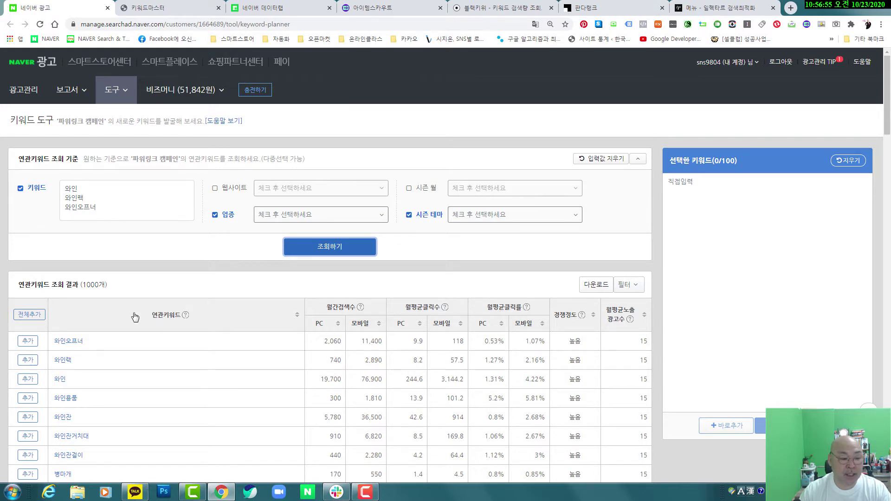
scroll(134, 316, "down", 1)
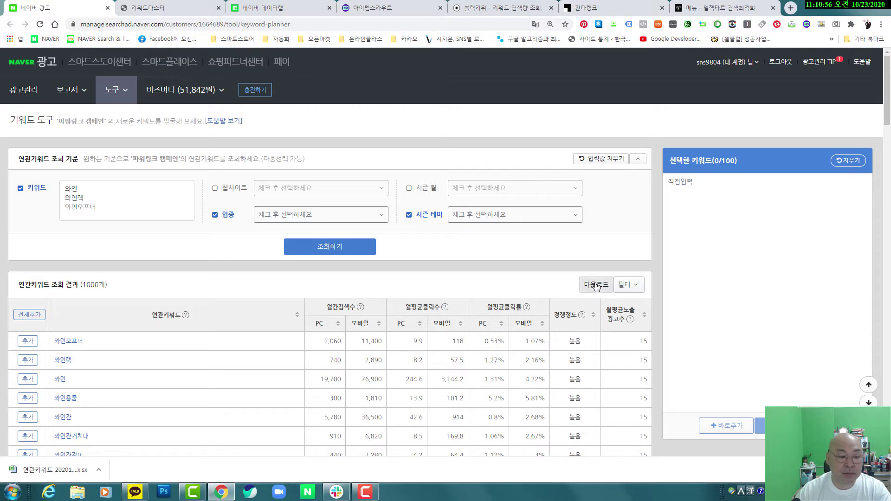
left_click(44, 472)
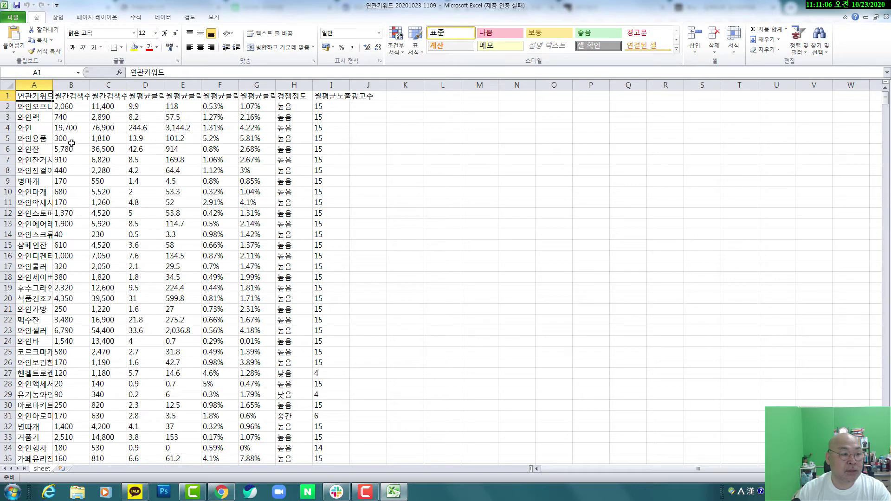
key("Escape")
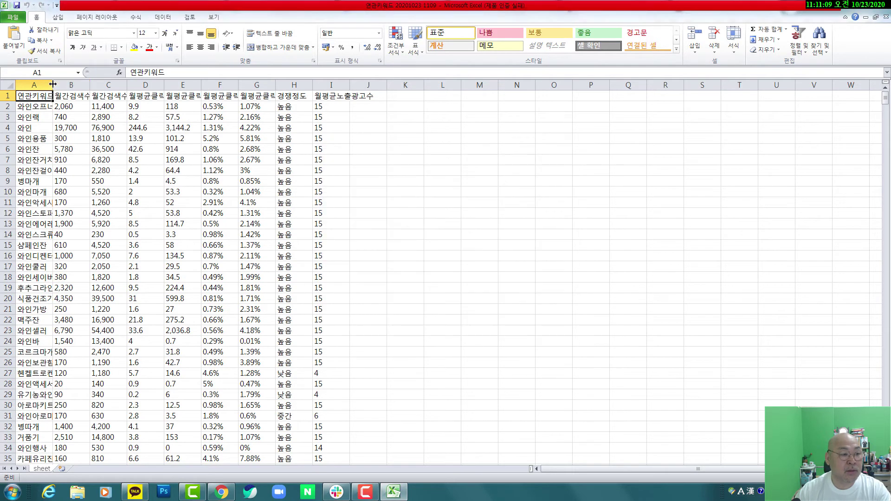
Auto-fit the widths of columns A through F so the headers and keywords show in full.
double_click(53, 84)
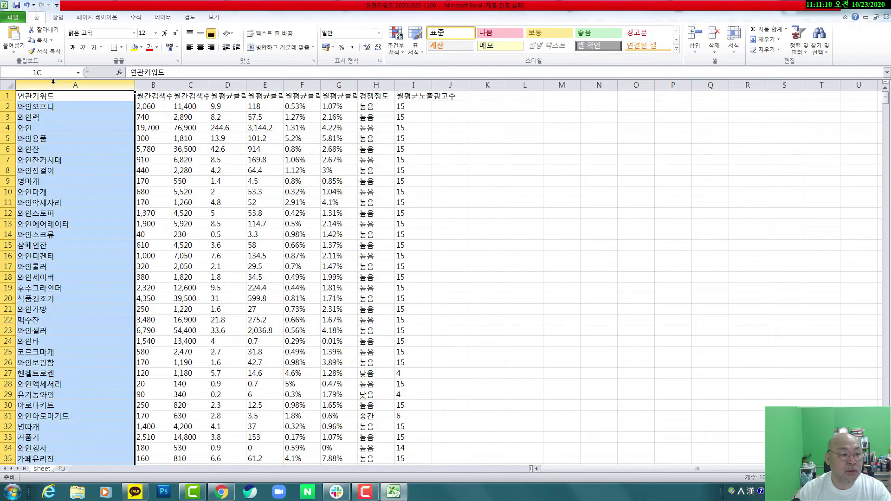
left_click_drag(173, 85, 173, 85)
double_click(173, 85)
double_click(230, 85)
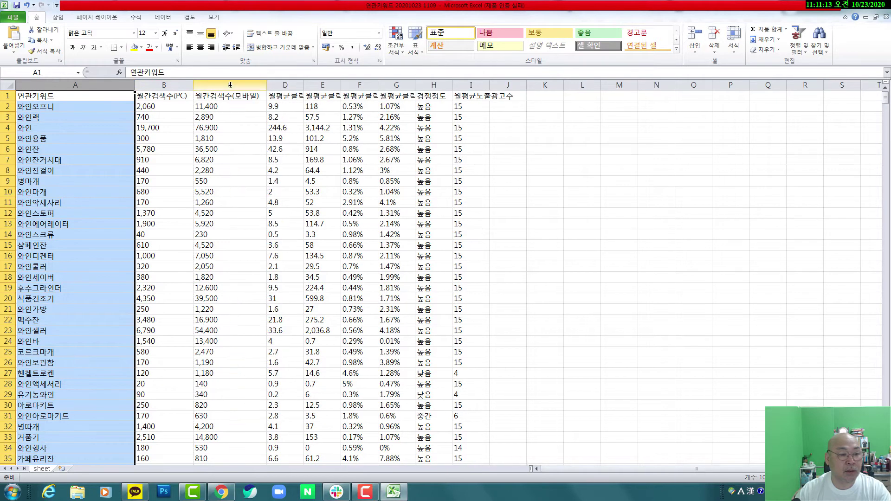
double_click(304, 84)
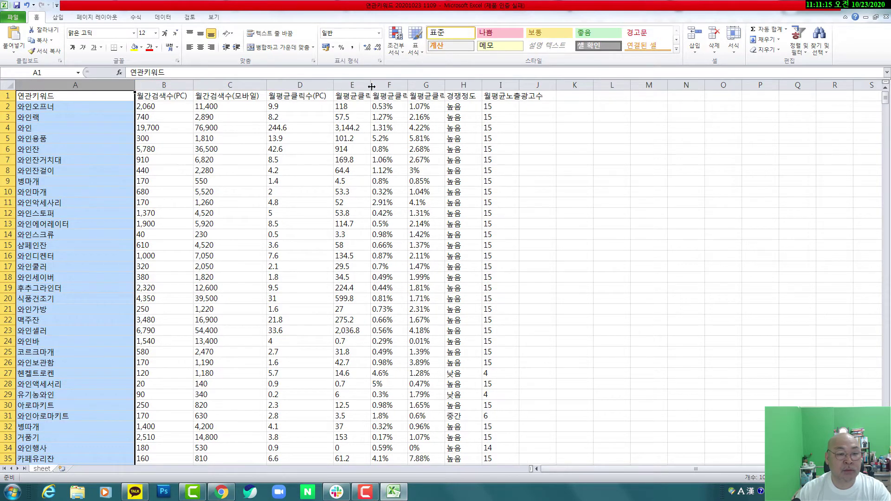
double_click(370, 85)
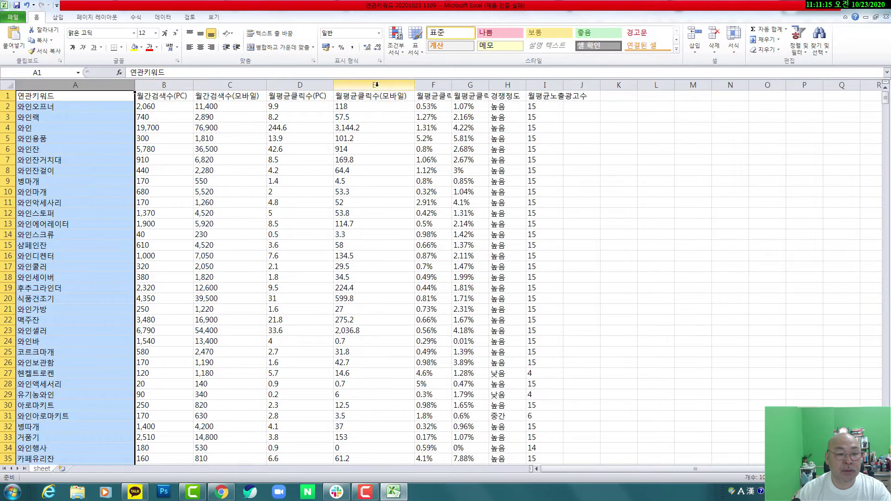
double_click(451, 85)
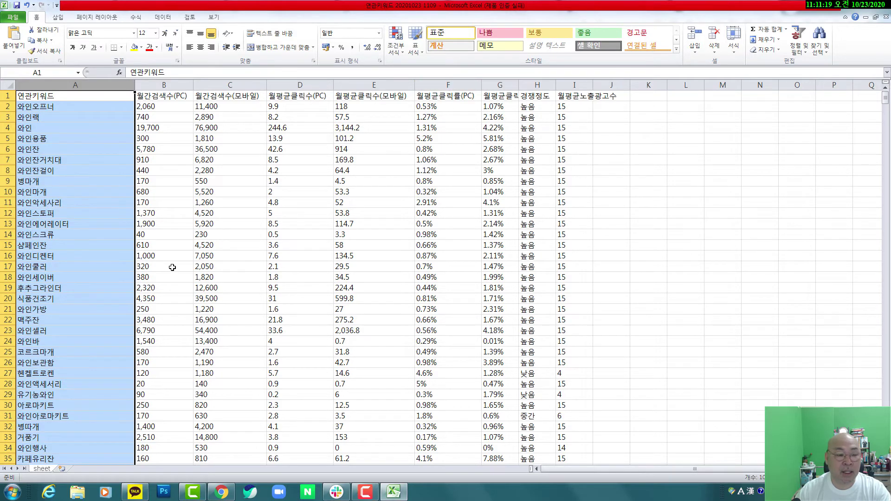
Look through the keyword rows further down the sheet and close the workbook.
scroll(161, 262, "down", 7)
scroll(161, 262, "down", 20)
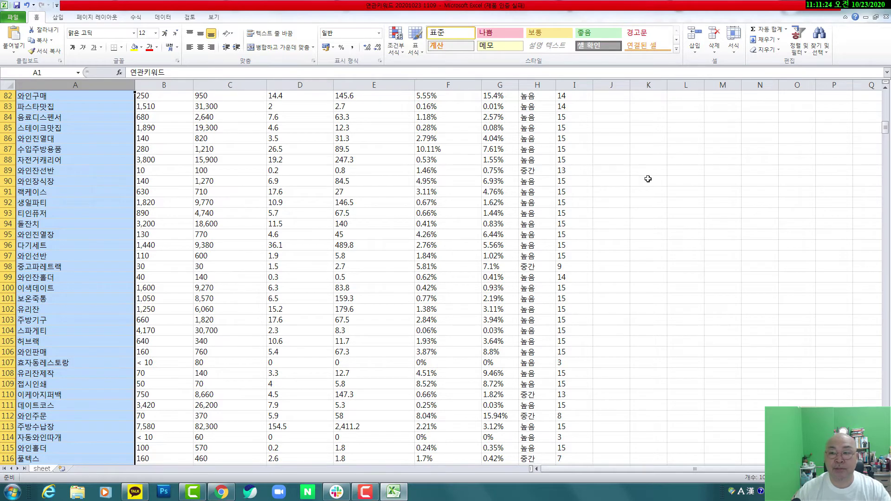
key("alt+F4")
left_click(446, 256)
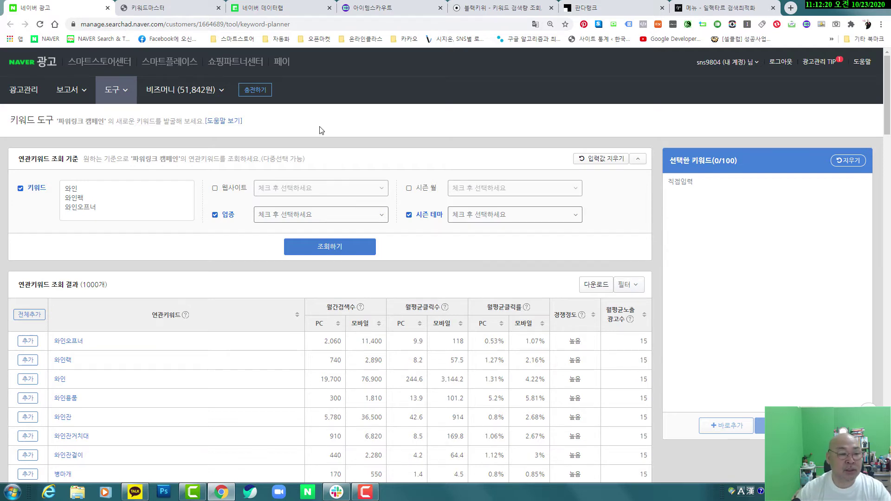
Open 쇼핑인사이트 in Naver DataLab and examine the first- and second-level 분야 category options.
left_click(278, 9)
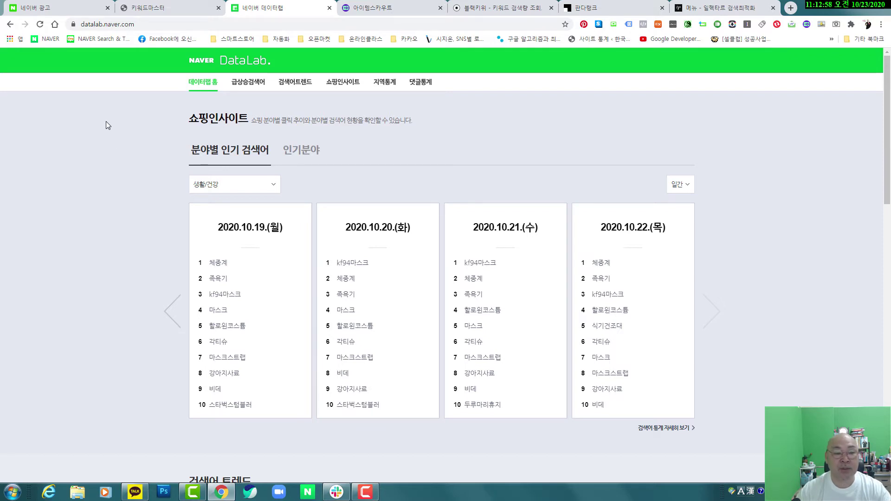
left_click(350, 85)
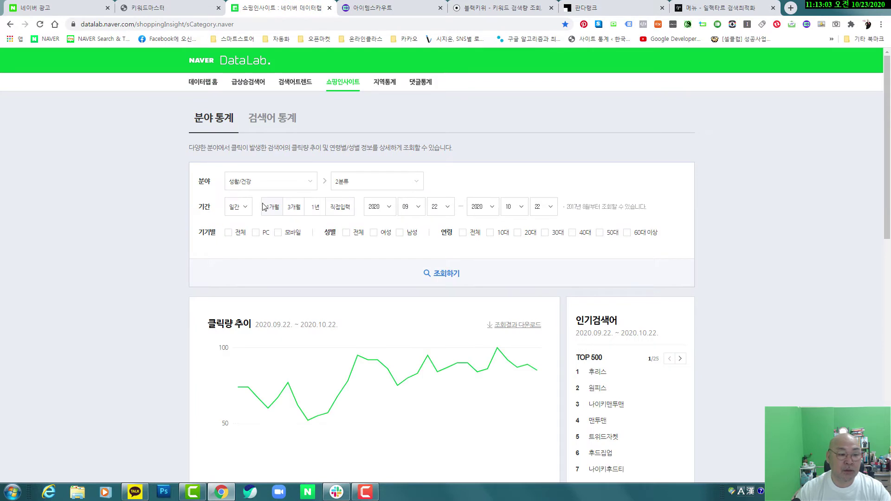
left_click(307, 181)
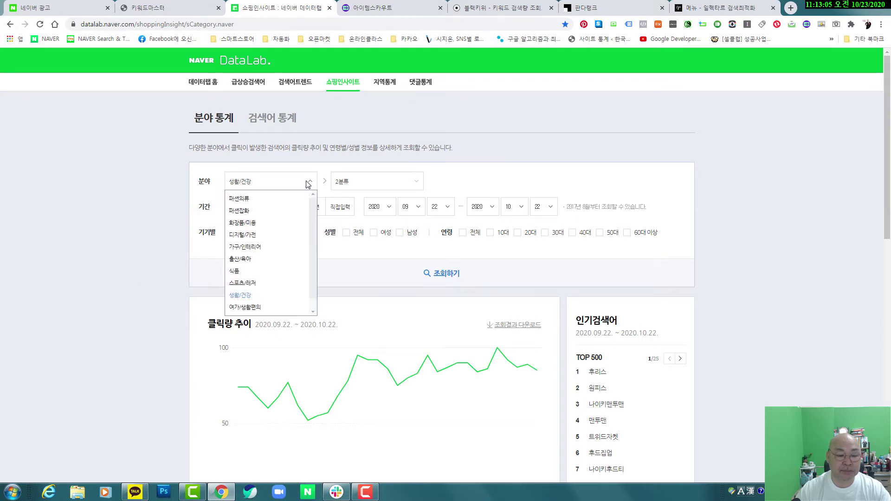
scroll(314, 216, "down", 1)
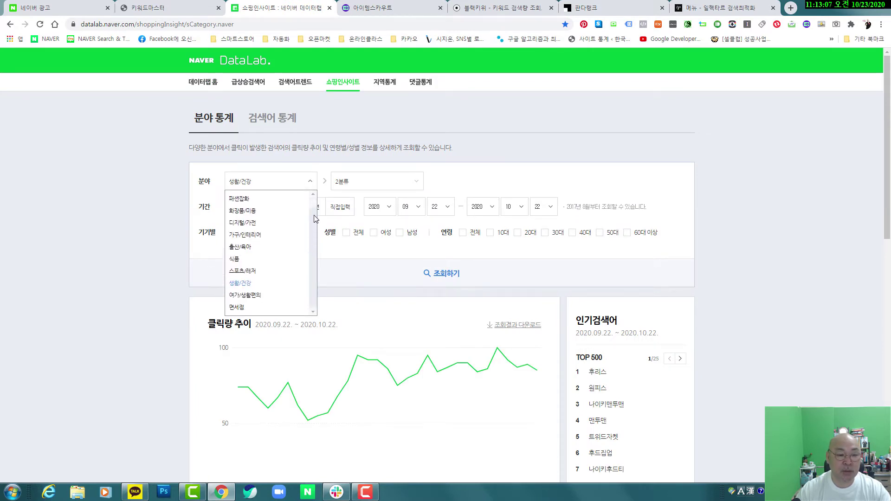
scroll(250, 201, "up", 1)
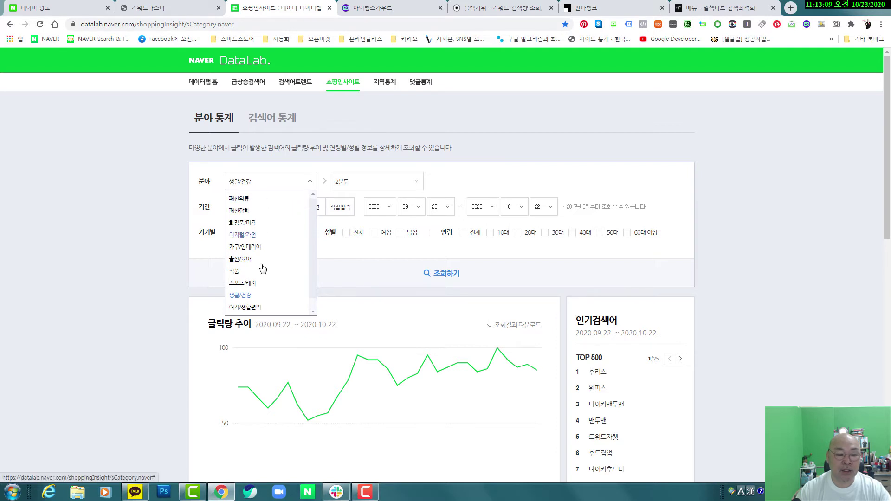
left_click(392, 184)
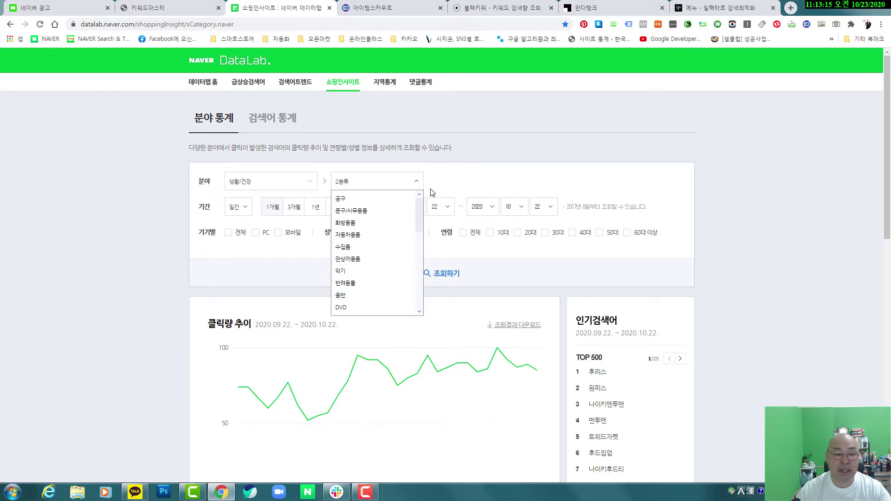
left_click(277, 186)
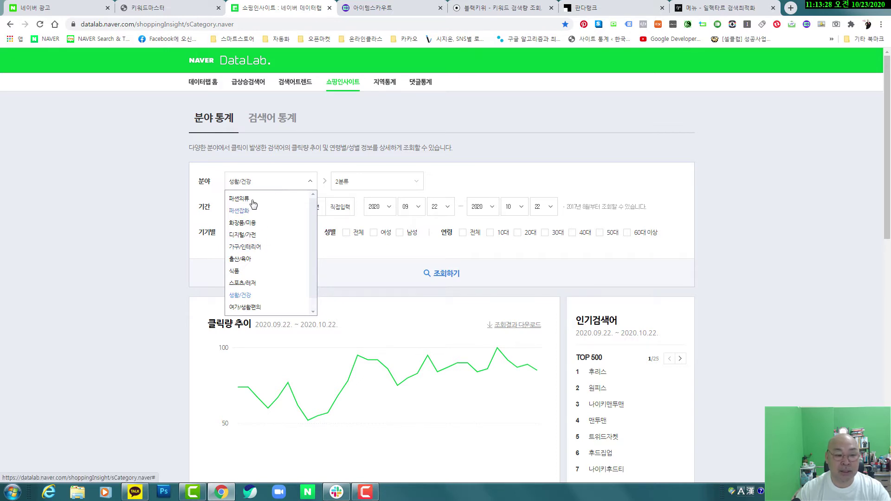
Open the Naver main page from the Naver ads site, search for 와인 and open its shopping results.
left_click(33, 12)
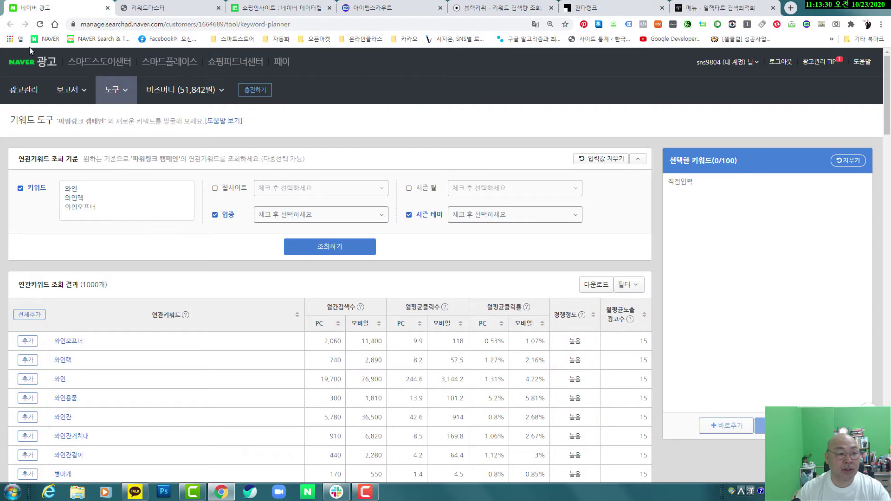
left_click(22, 63)
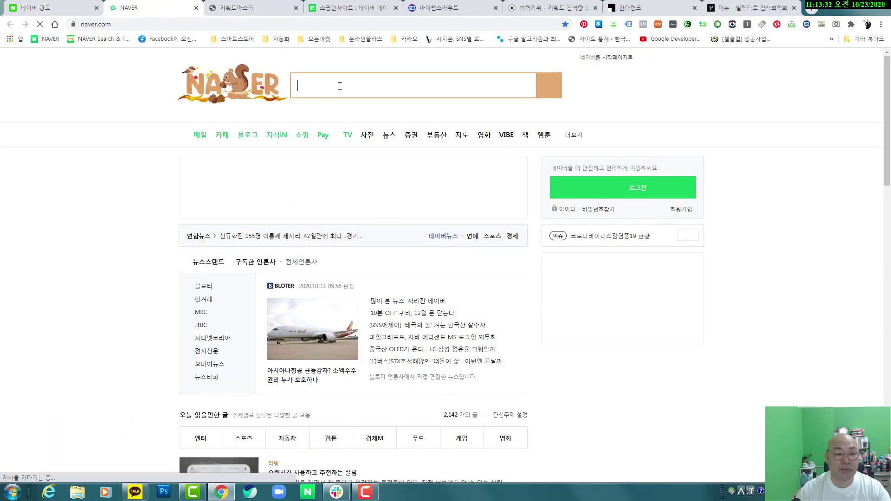
key("Hangul")
type("오ㅏ인")
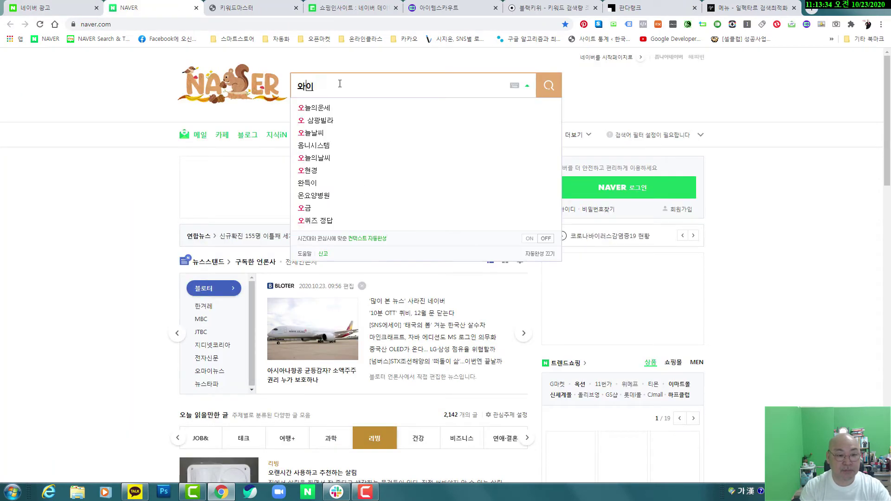
key("Return")
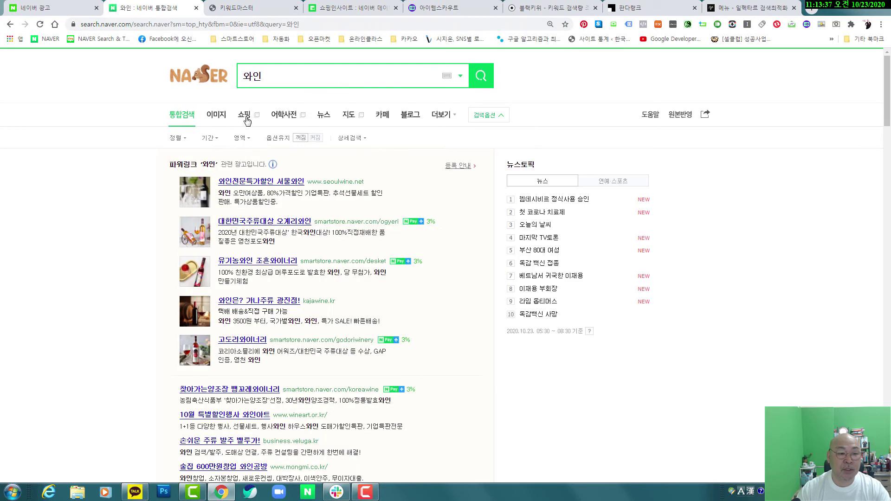
left_click(245, 115)
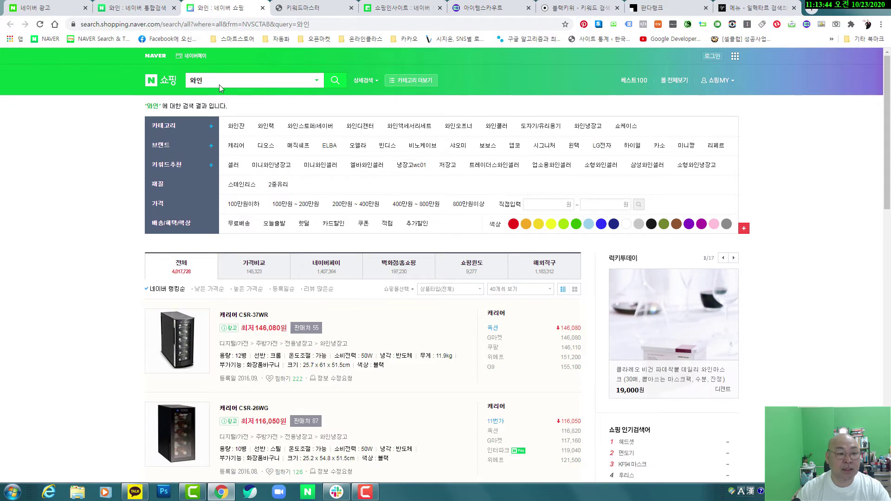
Look through the 와인 product listings with their category paths and filter them by the 와인랙 category.
scroll(99, 297, "down", 4)
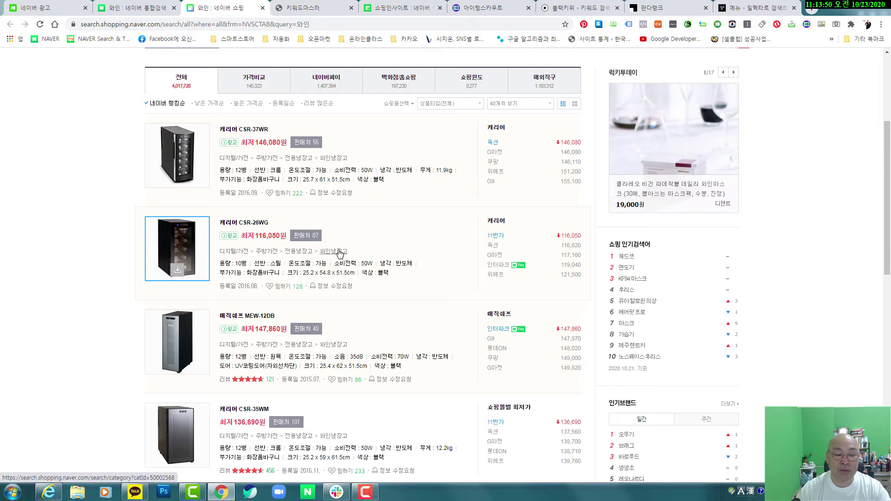
scroll(340, 253, "down", 5)
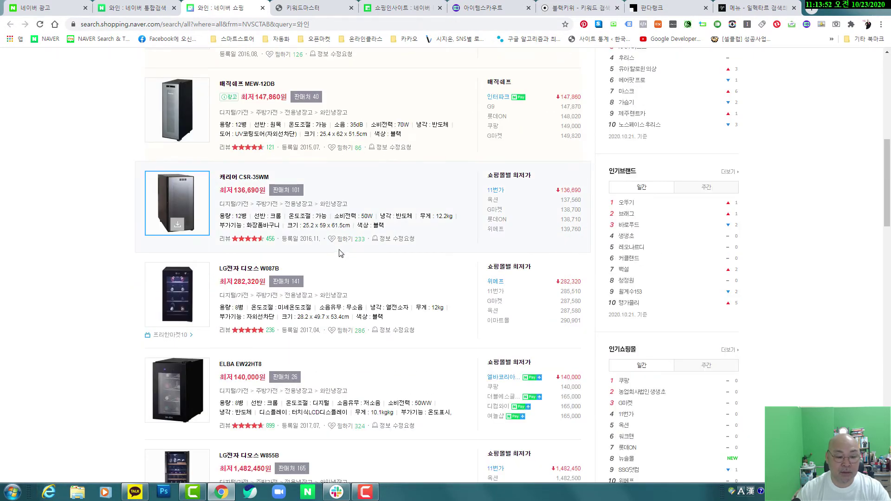
scroll(339, 253, "down", 4)
scroll(339, 252, "up", 13)
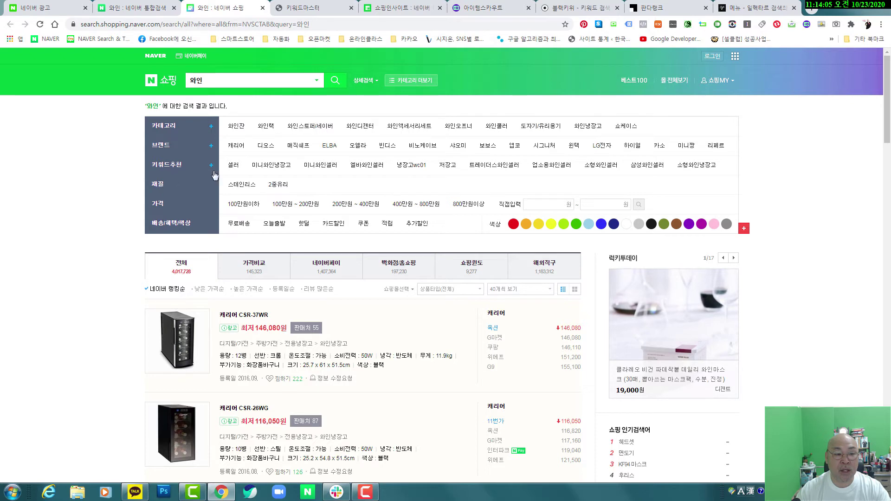
left_click(272, 127)
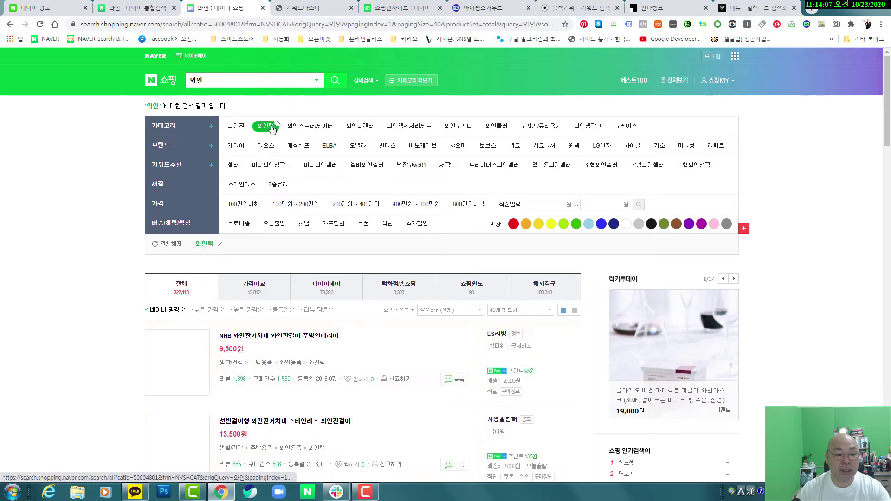
Search Naver Shopping for 와인랙 and look over the category paths of the listed products.
left_click(232, 79)
type("랙")
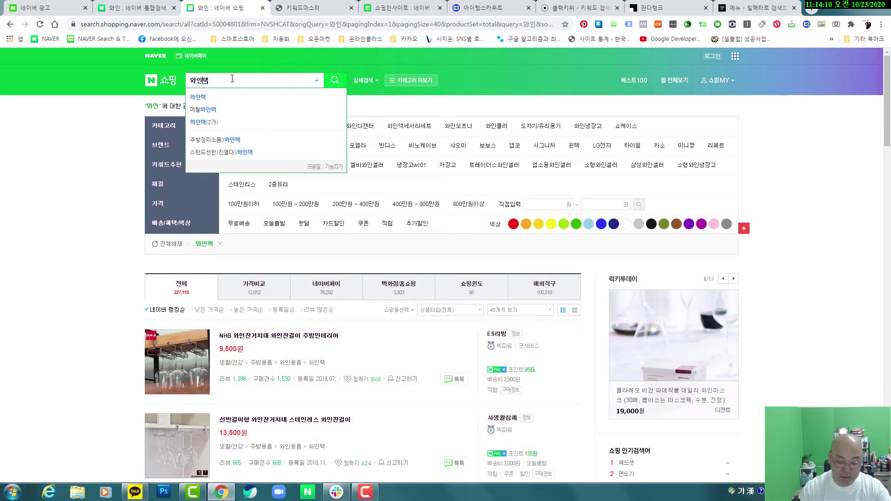
key("Return")
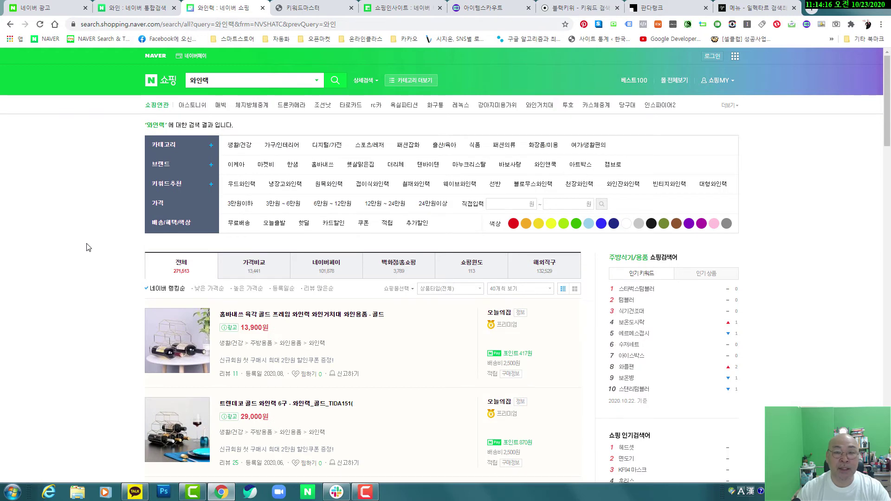
scroll(88, 247, "down", 2)
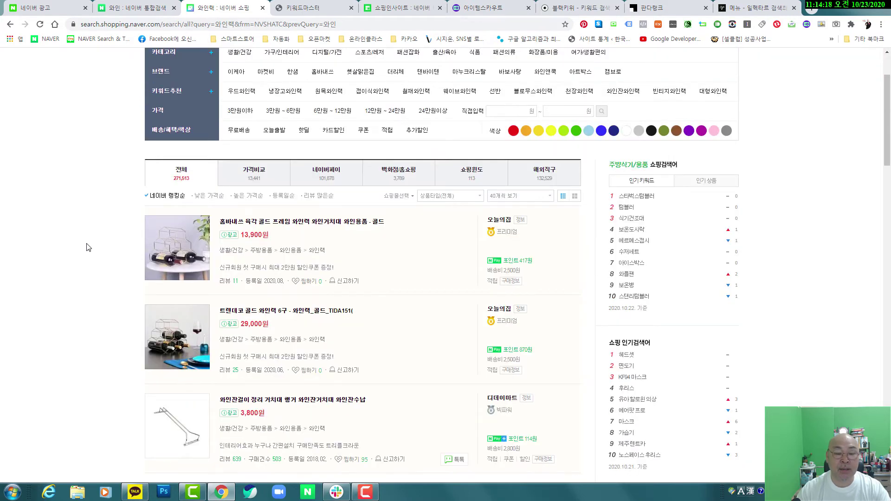
scroll(88, 247, "up", 2)
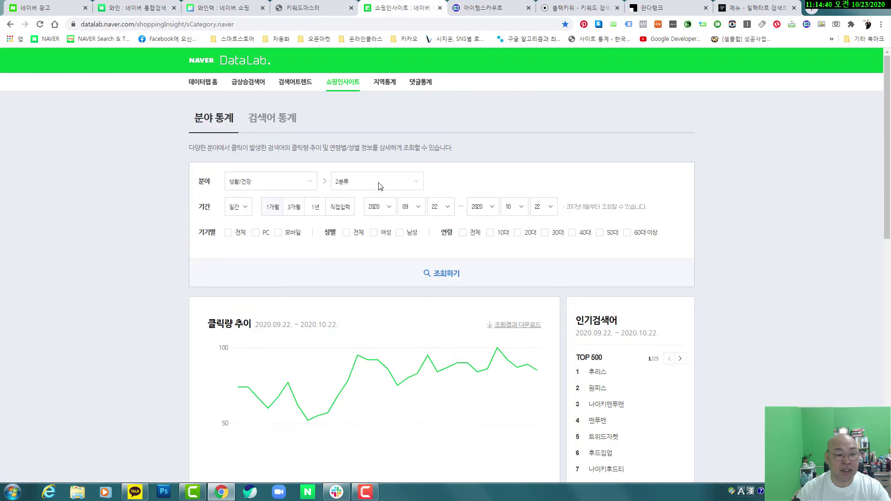
In DataLab's 쇼핑인사이트, narrow the 생활/건강 category down to 주방용품 > 와인용품 > 와인랙.
left_click(378, 184)
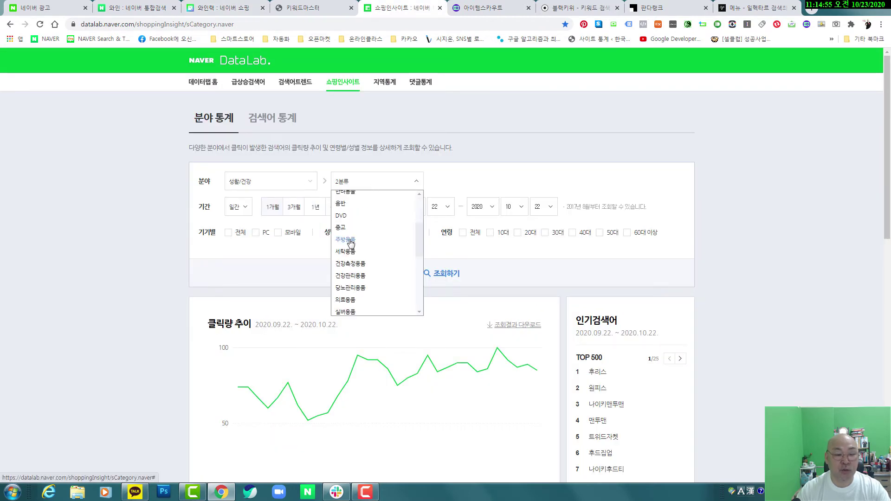
left_click(348, 243)
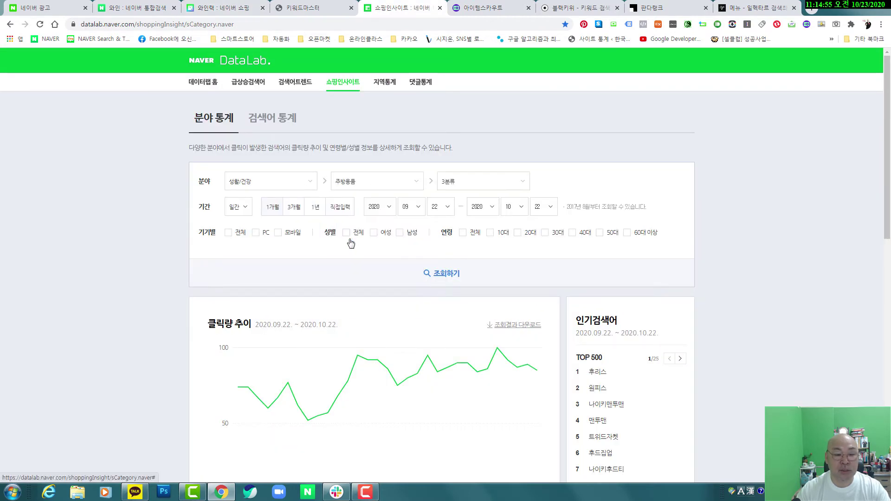
left_click(506, 185)
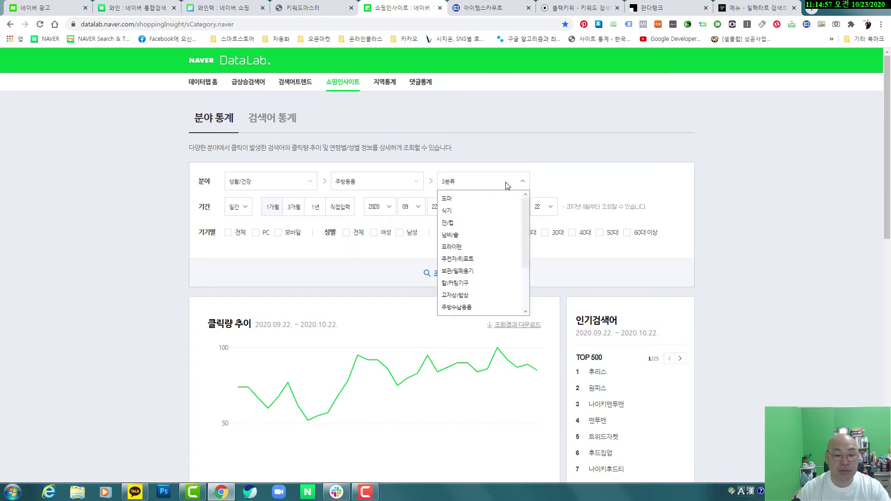
left_click_drag(524, 224, 524, 266)
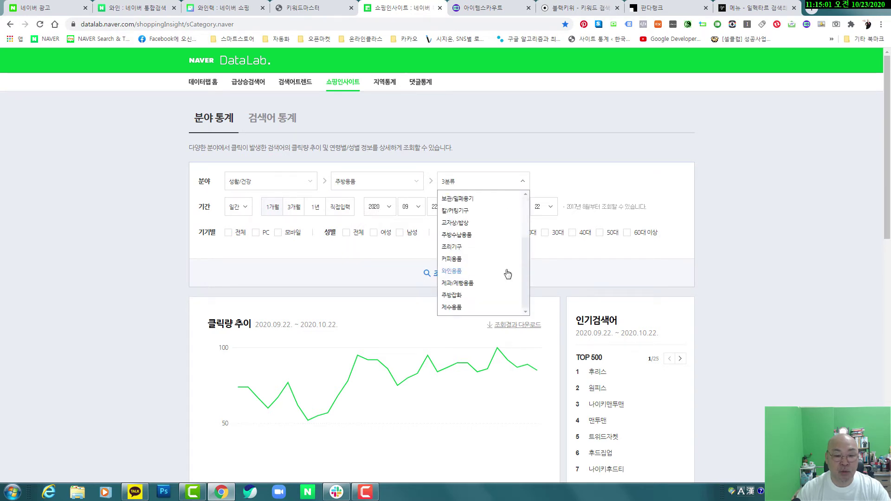
left_click(474, 273)
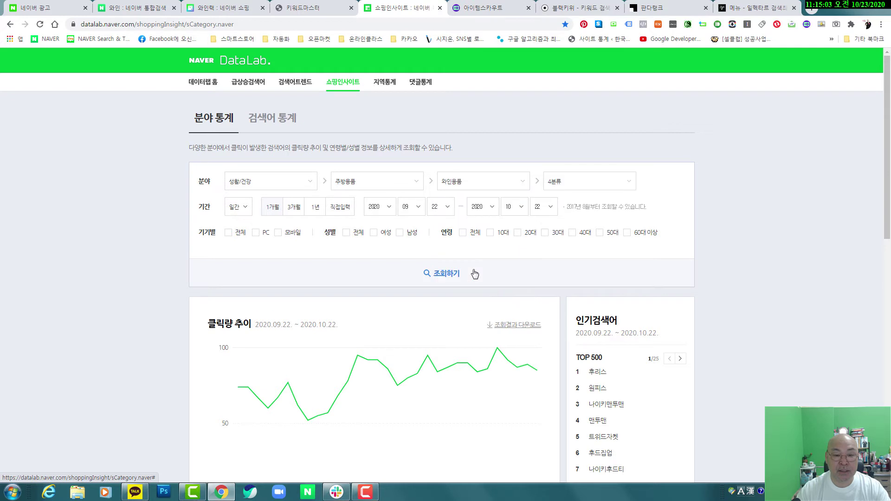
left_click(620, 180)
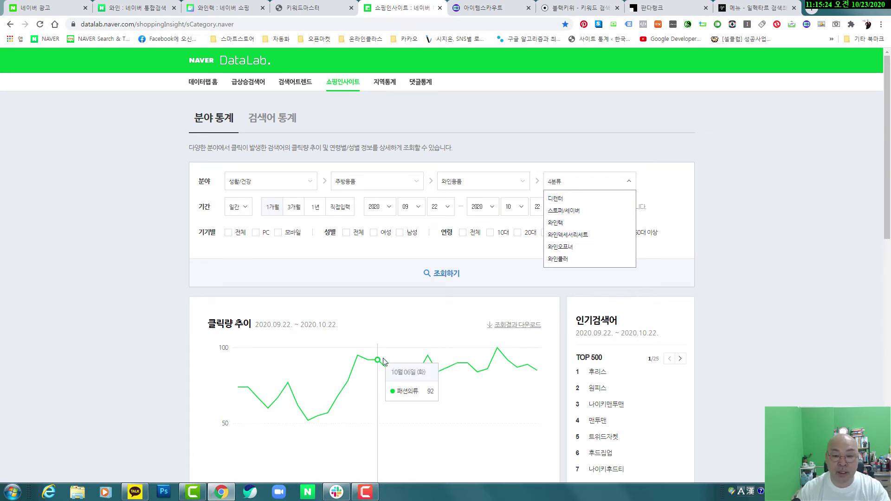
left_click(559, 224)
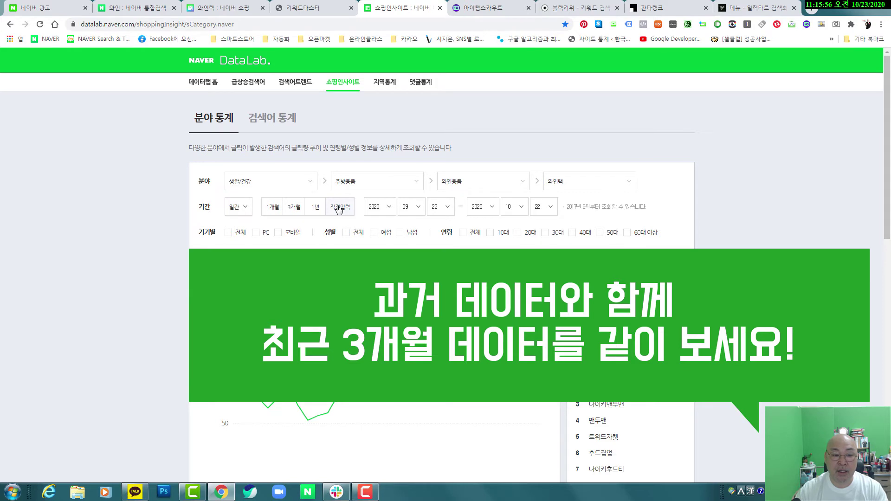
Set a custom query period from 2019-10-22 to 2019-12-22.
left_click(387, 214)
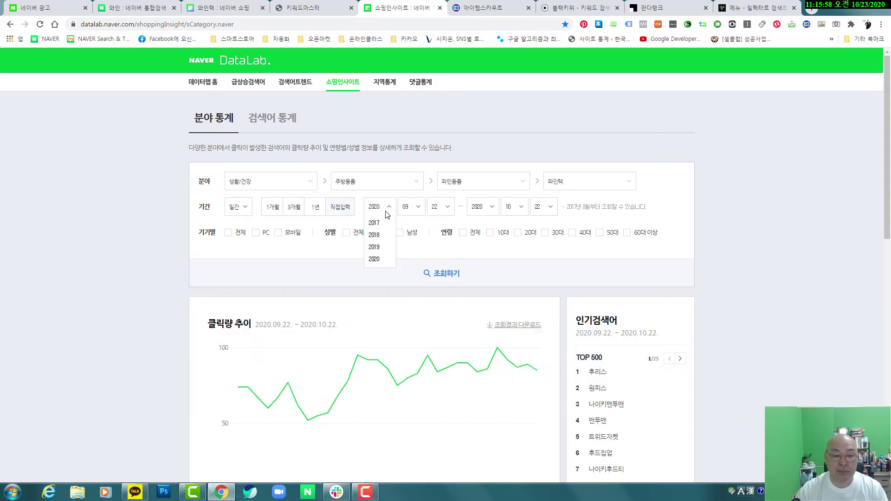
left_click(374, 247)
left_click(414, 211)
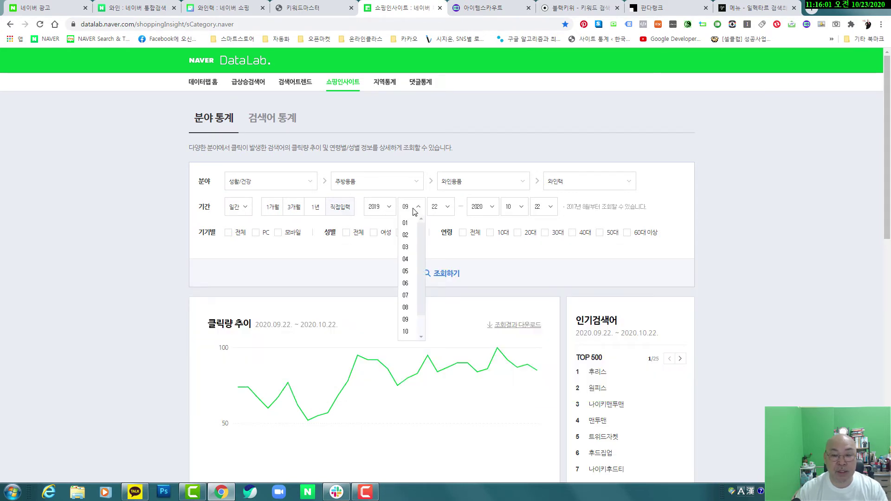
left_click(406, 331)
left_click(485, 211)
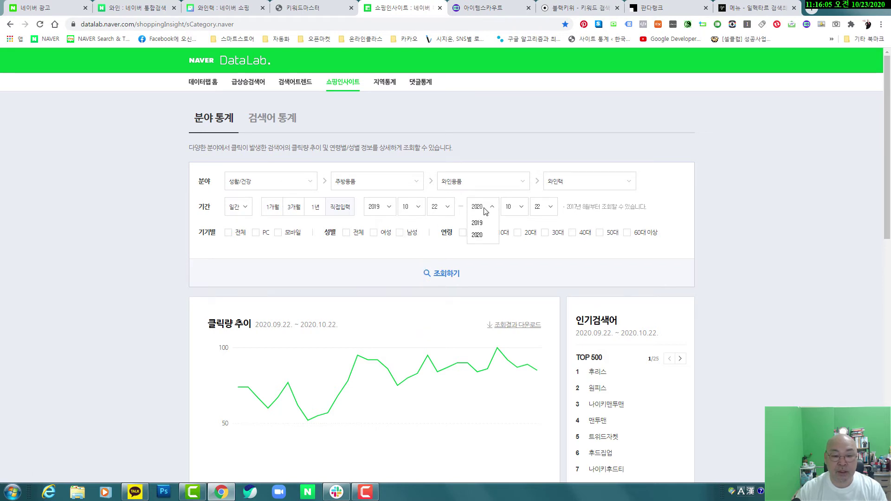
left_click(478, 223)
left_click(514, 208)
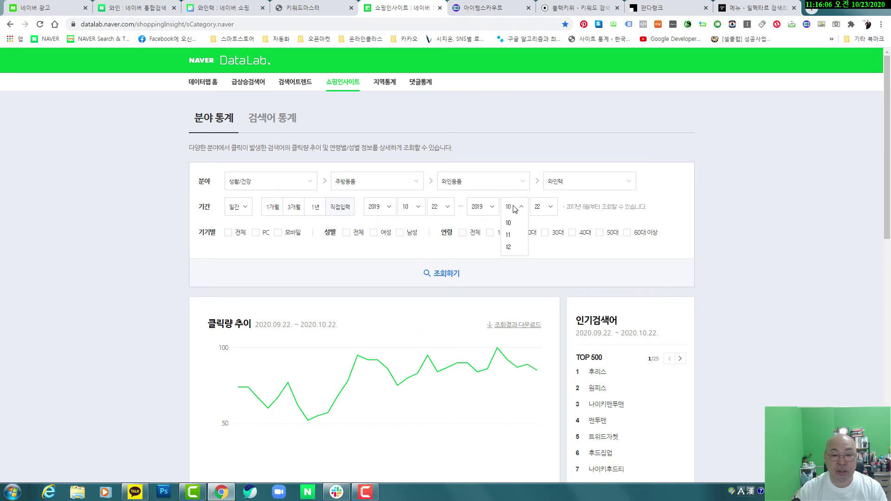
left_click(509, 247)
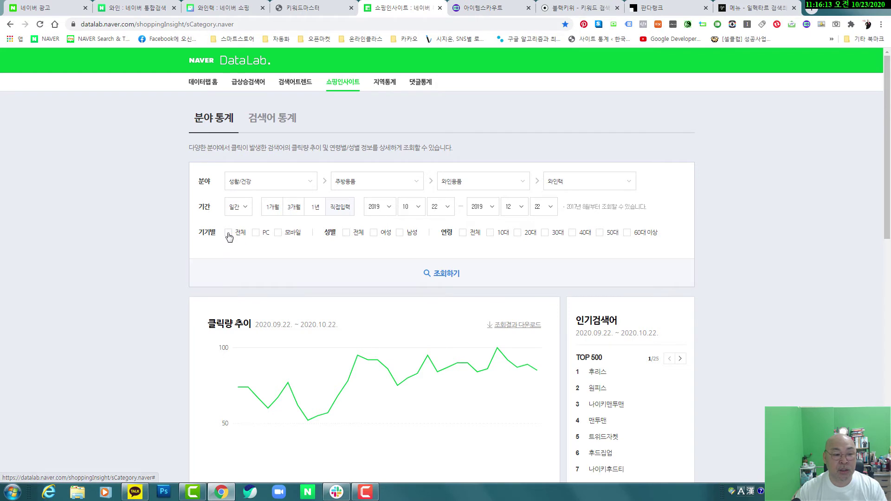
Include all devices, both genders and the age groups 20대 through 50대, and run the 와인랙 category query.
left_click(229, 236)
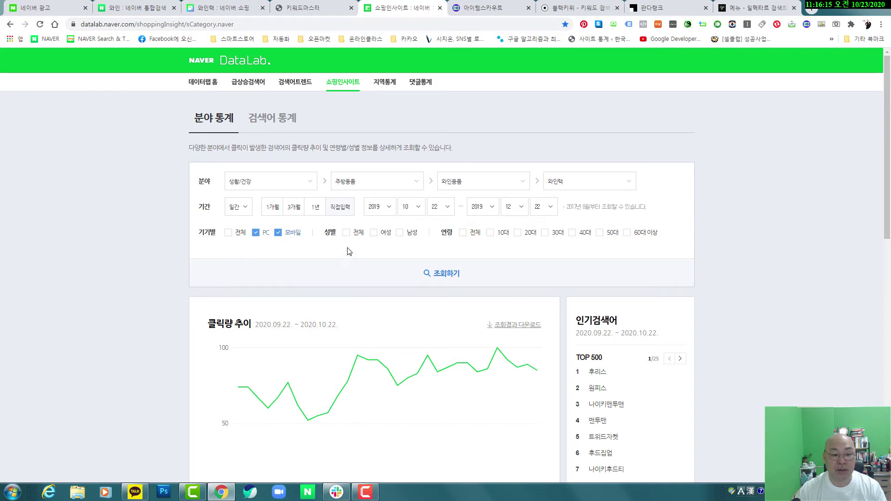
left_click(345, 235)
left_click(462, 236)
left_click(492, 235)
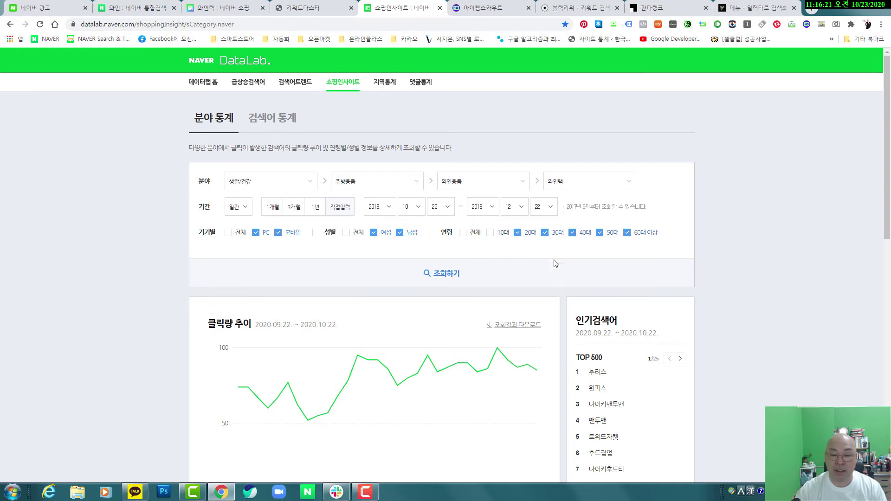
left_click(627, 236)
left_click(454, 277)
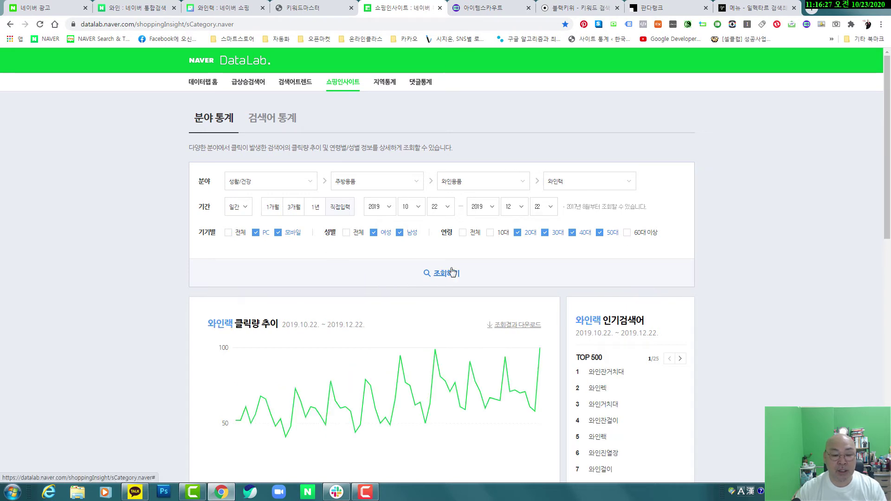
Examine the 와인랙 click trend, the device, gender and age shares, and the TOP 500 popular search terms.
scroll(145, 315, "down", 3)
scroll(144, 316, "down", 1)
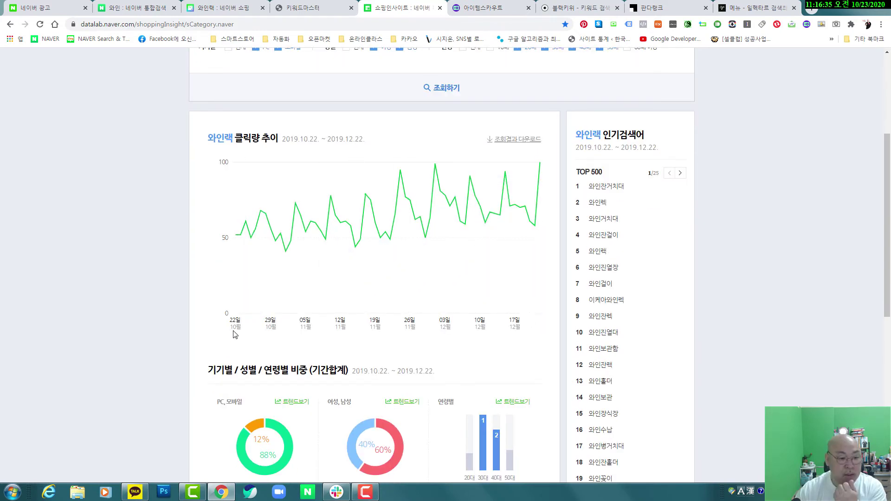
mouse_move(244, 234)
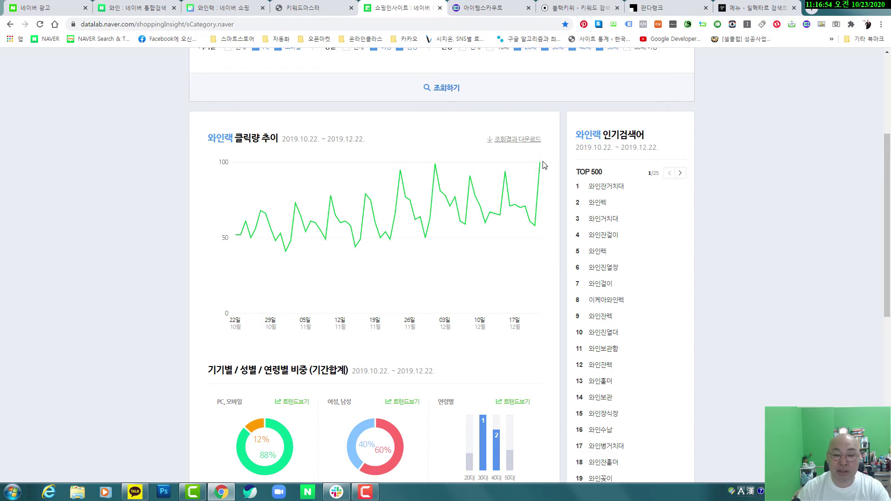
scroll(97, 351, "down", 3)
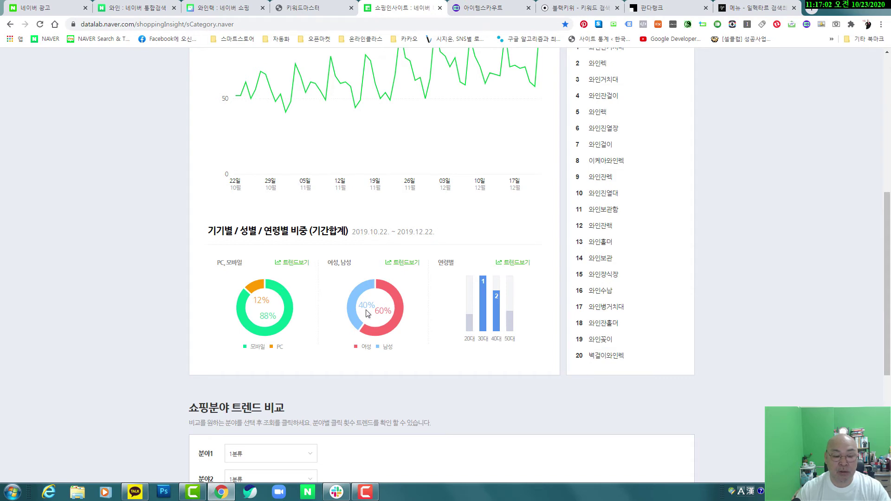
scroll(141, 301, "up", 6)
scroll(141, 300, "down", 5)
scroll(141, 300, "down", 1)
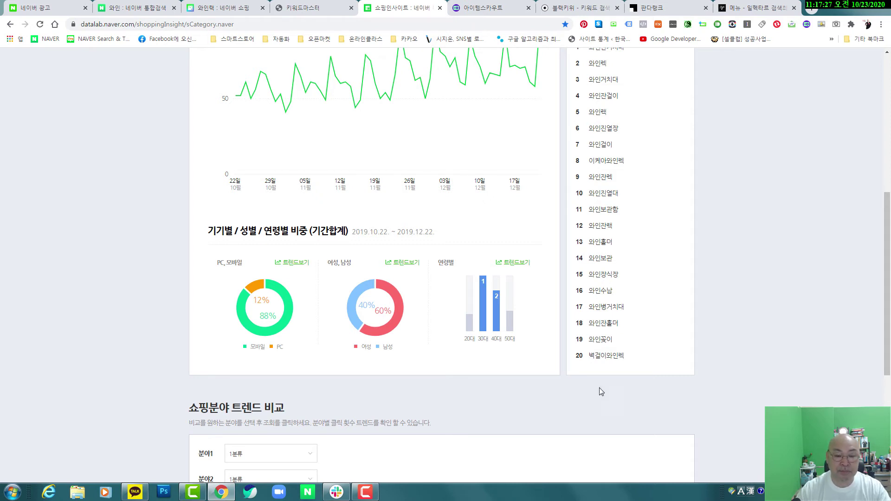
scroll(599, 388, "up", 1)
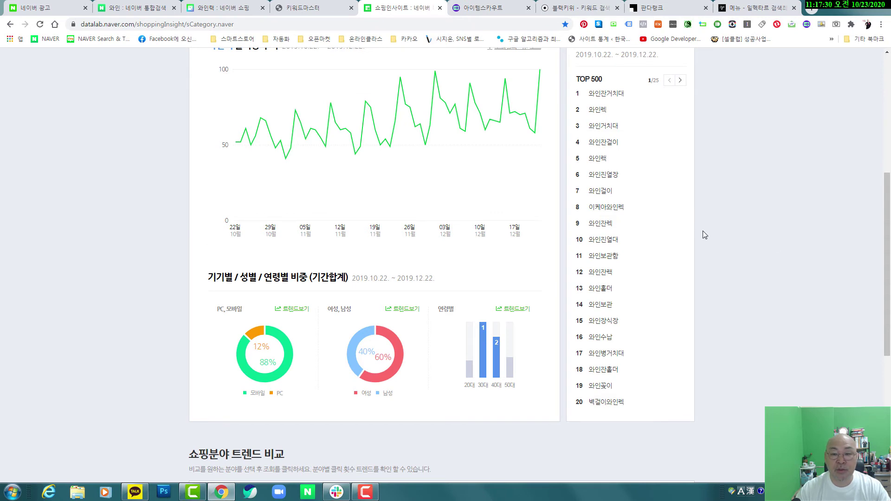
scroll(702, 230, "up", 1)
scroll(703, 230, "up", 4)
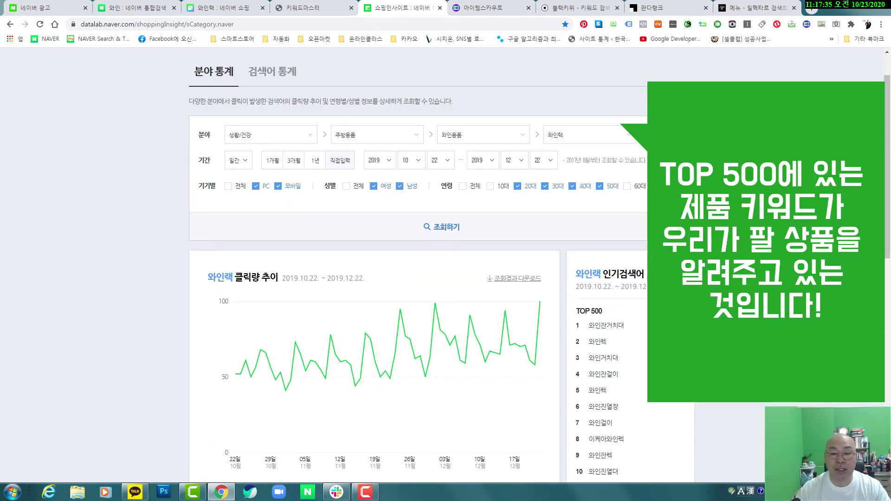
scroll(457, 142, "down", 4)
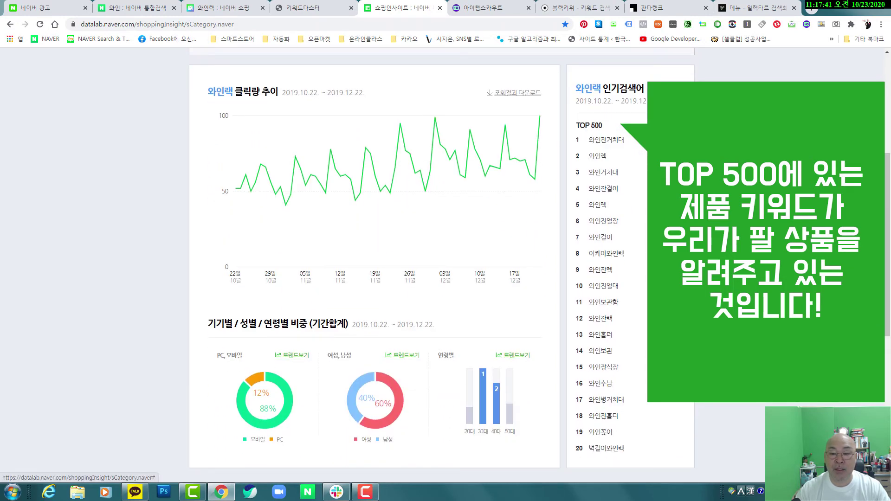
Page forward through the 와인랙 TOP 500 popular search terms to ranks 241–260.
left_click(679, 125)
left_click(680, 125)
left_click(679, 126)
left_click(679, 125)
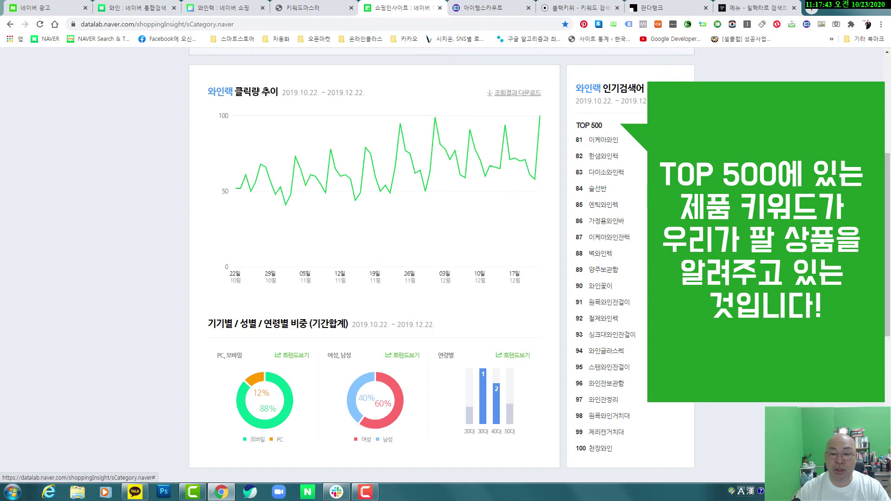
left_click(679, 125)
left_click(679, 125)
left_click(679, 125)
left_click(679, 125)
left_click(679, 125)
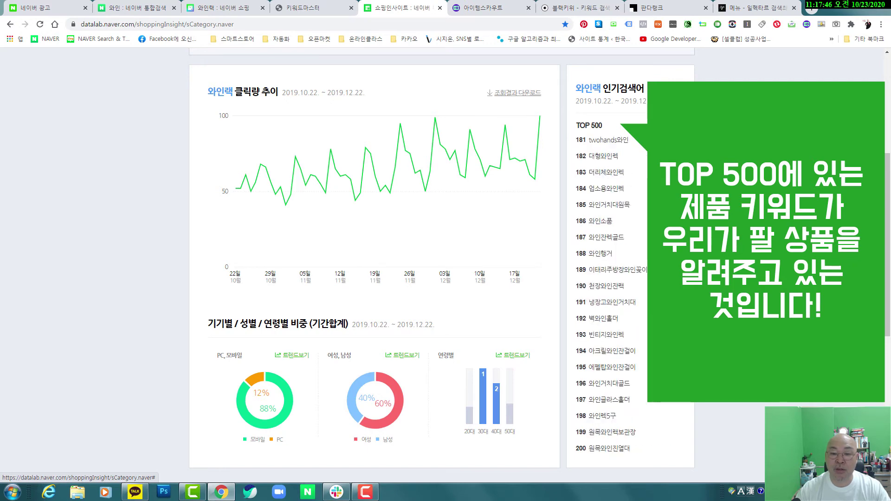
left_click(679, 125)
left_click(679, 125)
left_click(679, 125)
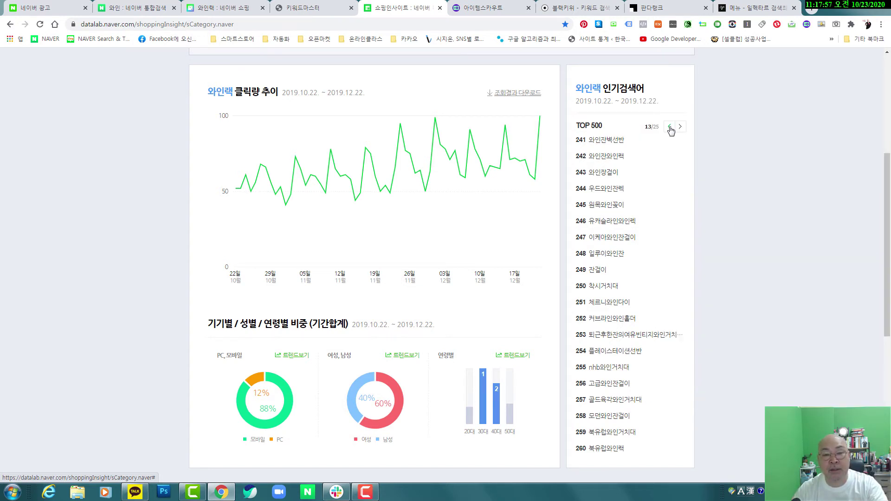
Go back through the TOP 500 popular search terms to the first twenty ranks, examining the product keywords.
left_click(669, 128)
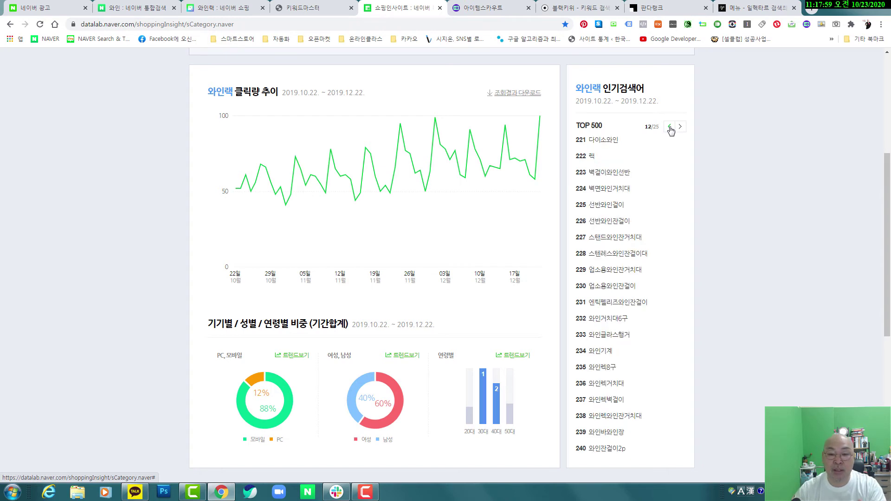
left_click(670, 127)
left_click(669, 127)
left_click(669, 127)
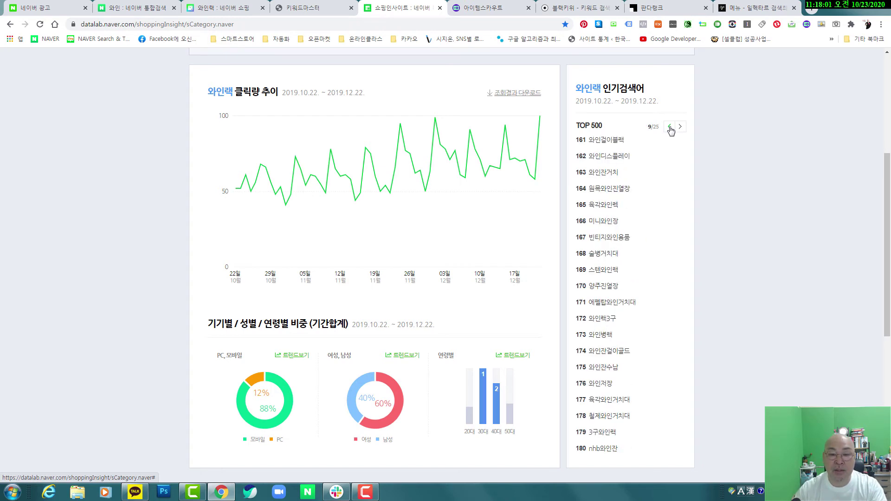
left_click(670, 128)
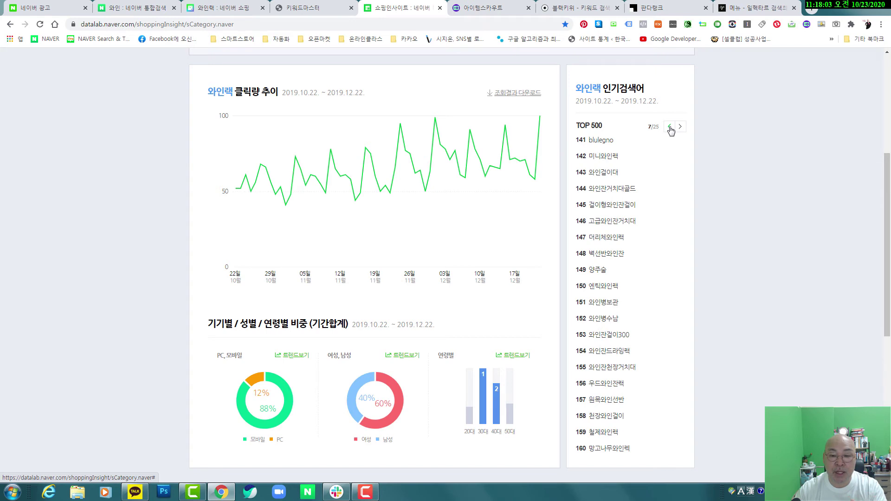
left_click(669, 127)
left_click(670, 127)
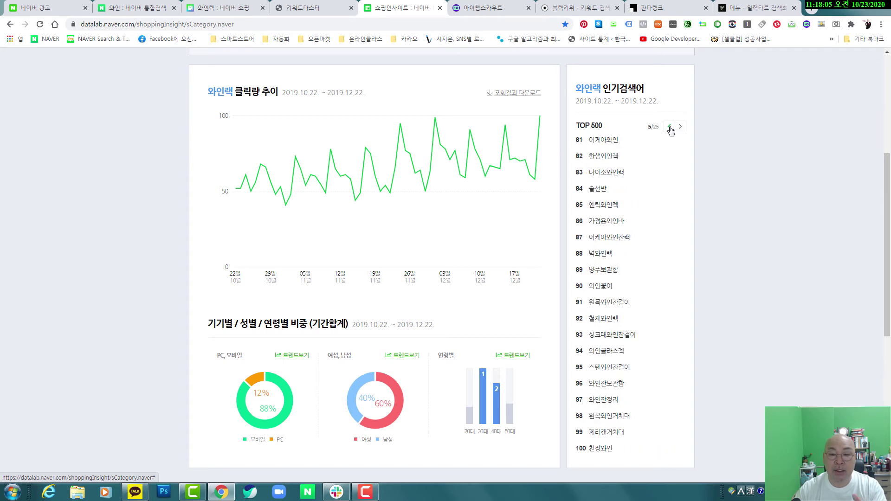
left_click(669, 127)
left_click(670, 127)
left_click(670, 127)
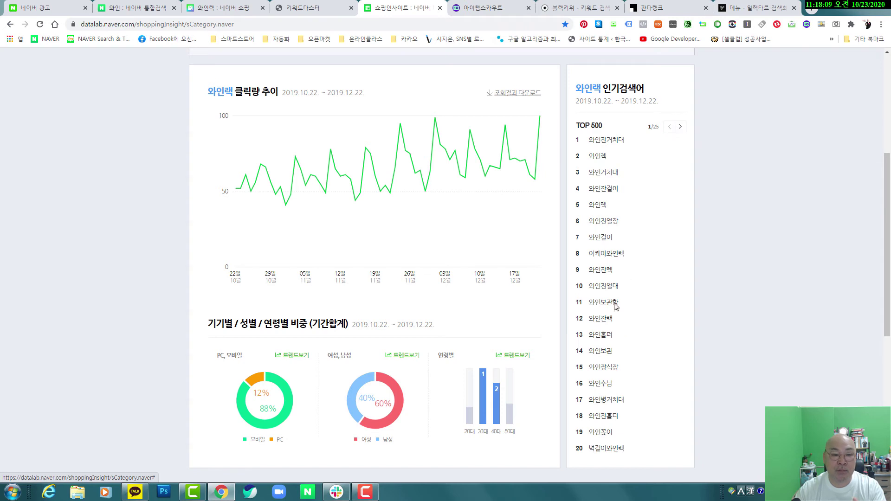
Review the query conditions, the peaks of the 와인랙 click trend and the list of subcategories under 와인용품.
scroll(209, 211, "up", 4)
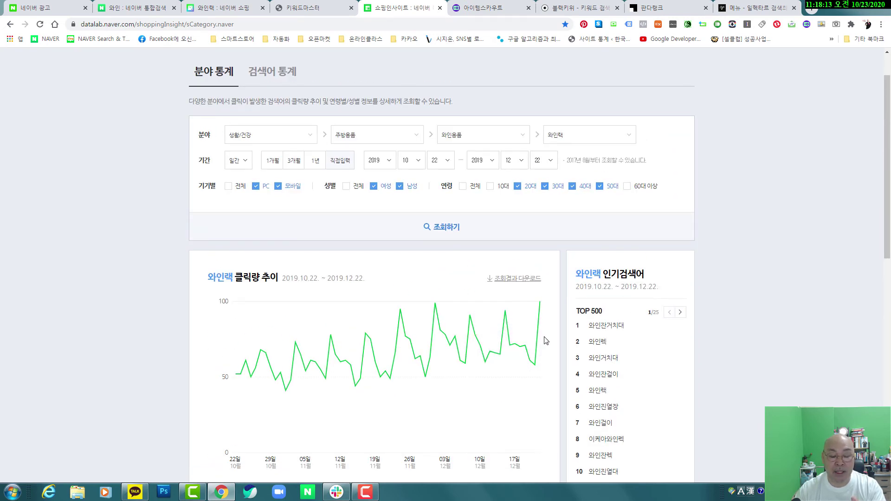
scroll(546, 340, "down", 2)
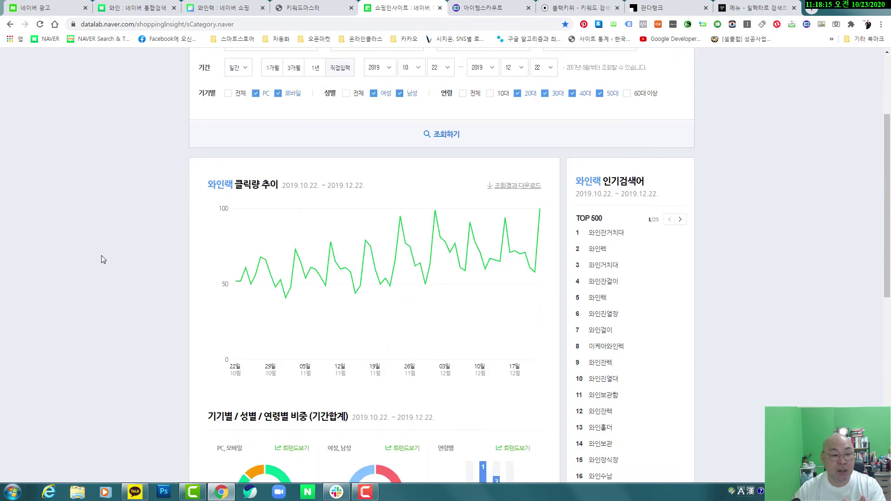
scroll(101, 255, "up", 3)
scroll(126, 314, "down", 2)
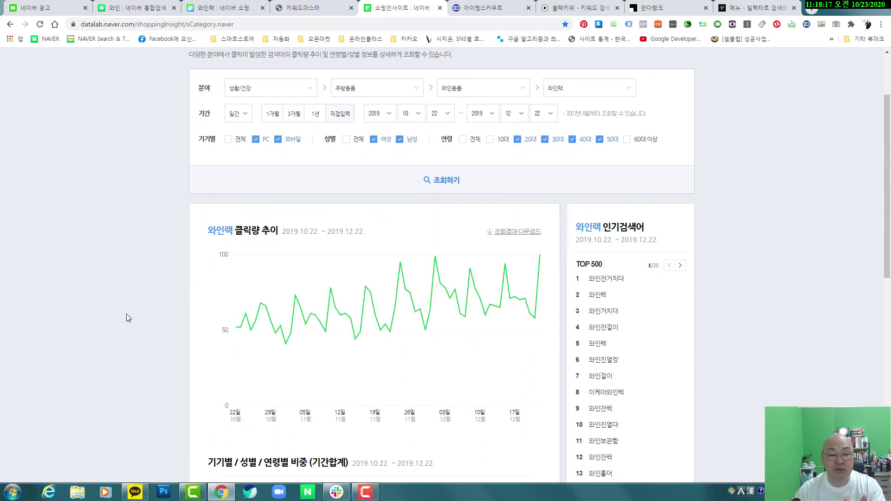
scroll(126, 314, "down", 3)
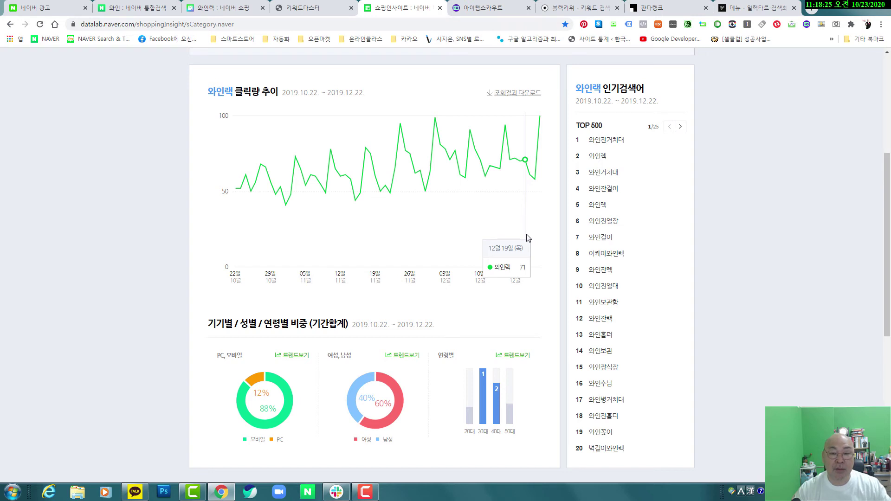
scroll(128, 239, "up", 4)
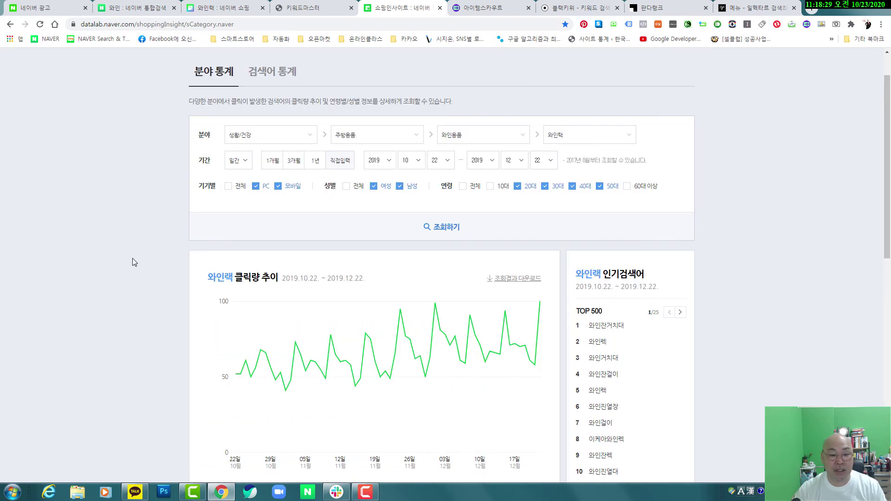
scroll(132, 258, "down", 2)
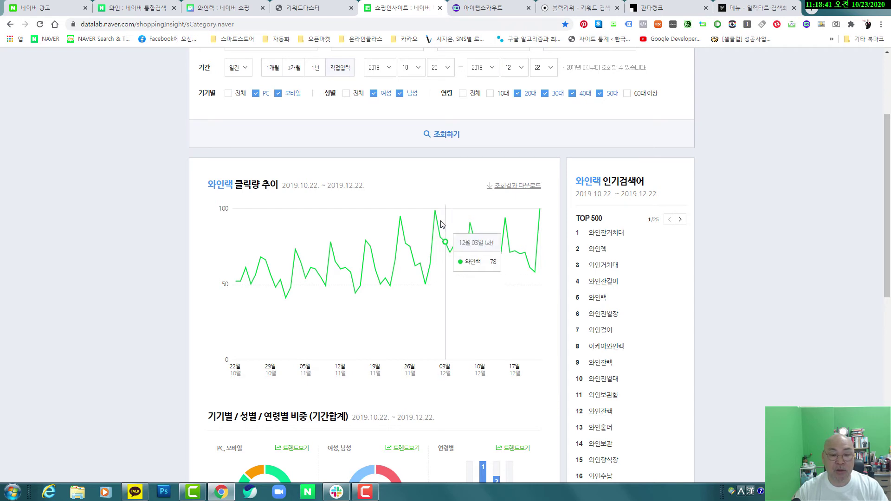
mouse_move(435, 214)
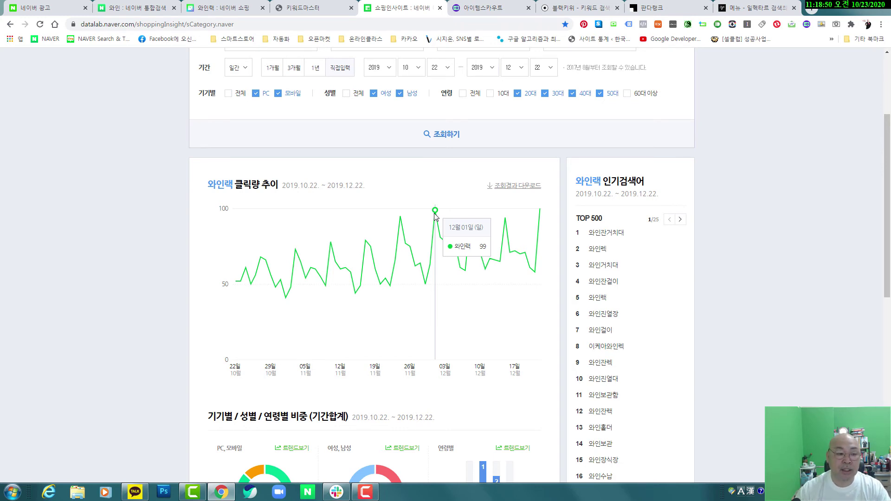
scroll(166, 331, "up", 2)
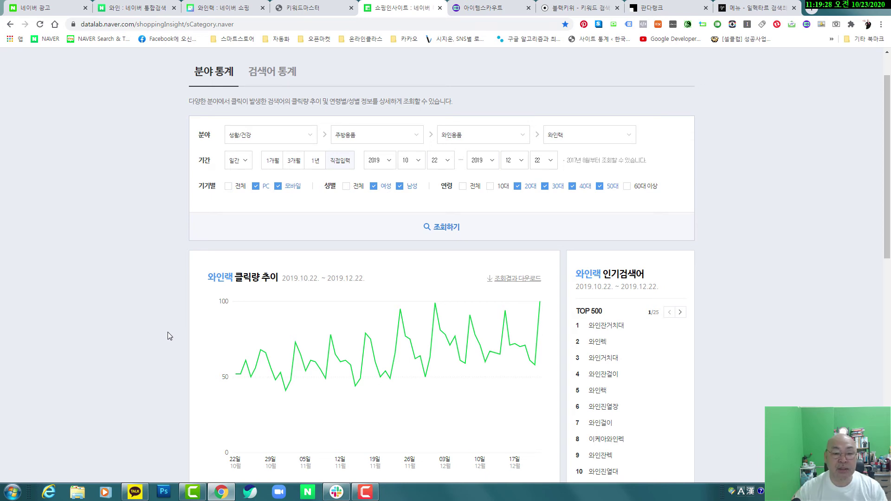
left_click(617, 136)
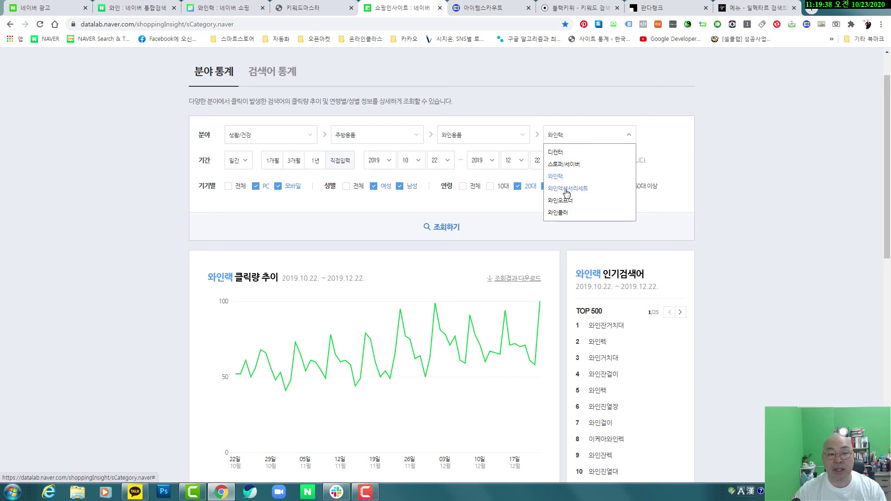
Switch 쇼핑인사이트 to 검색어 통계 and set the category to 생활/건강 > 주방용품 > 와인용품.
left_click(273, 76)
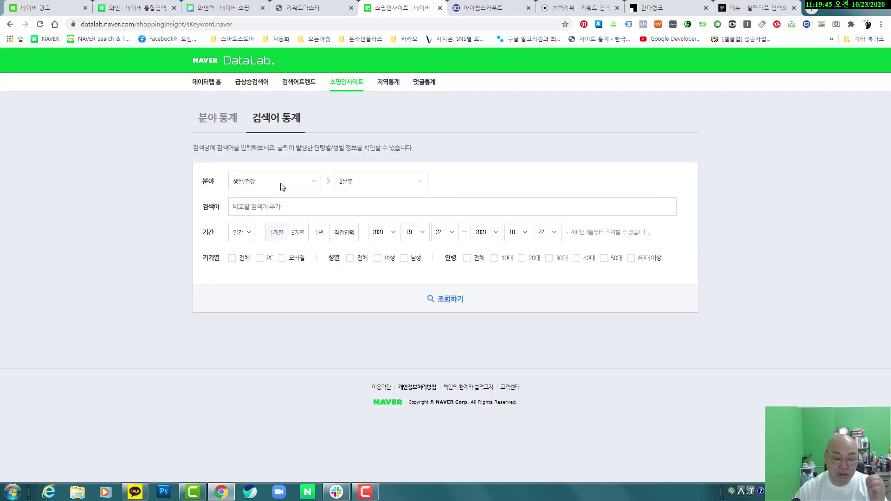
left_click(359, 182)
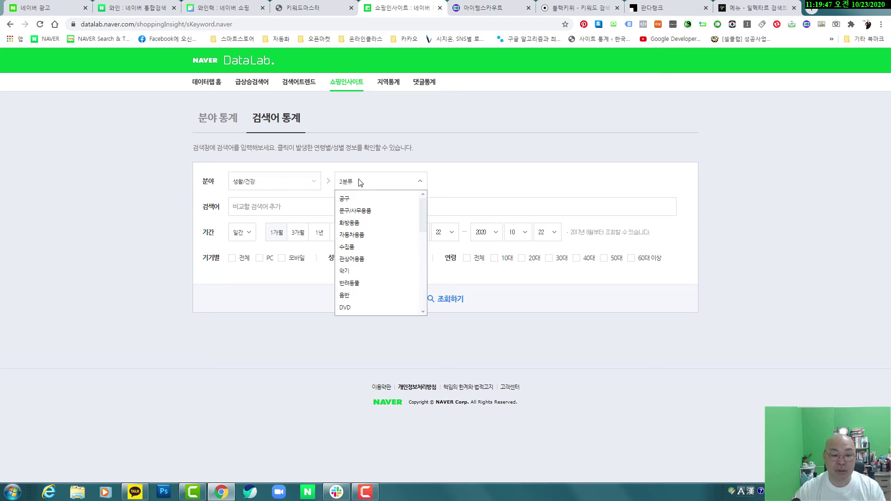
scroll(375, 239, "down", 1)
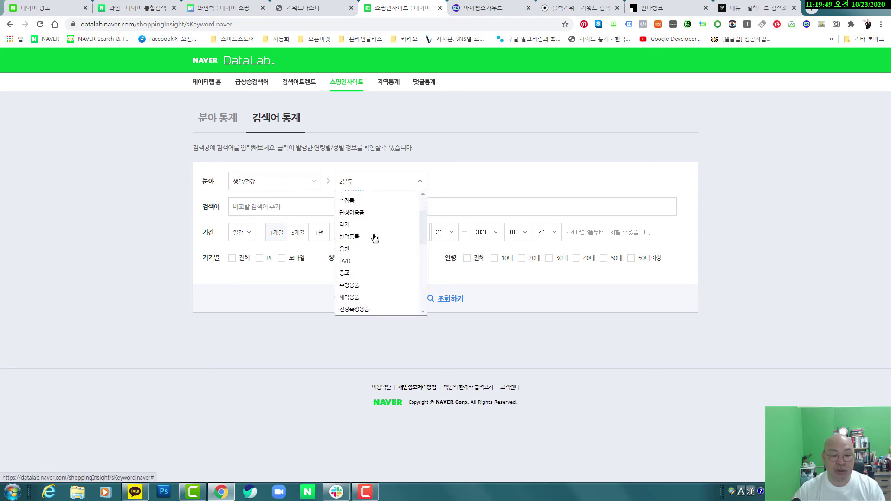
left_click(352, 285)
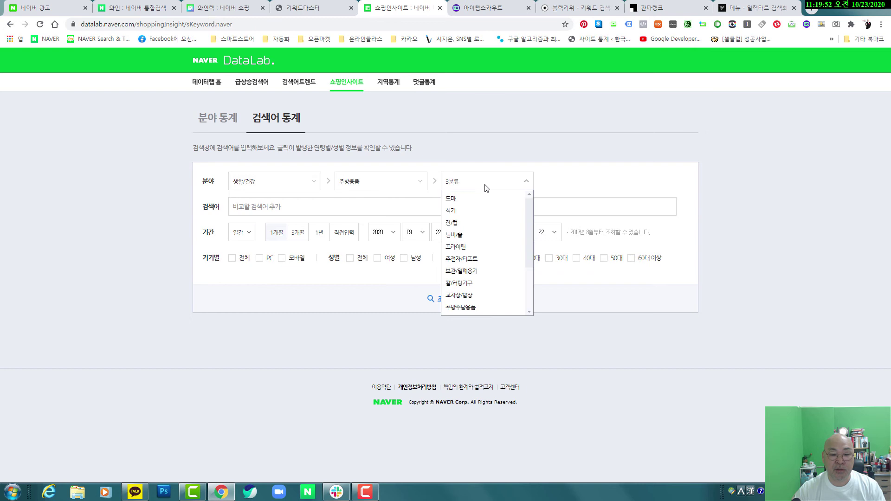
scroll(489, 269, "down", 2)
left_click(491, 274)
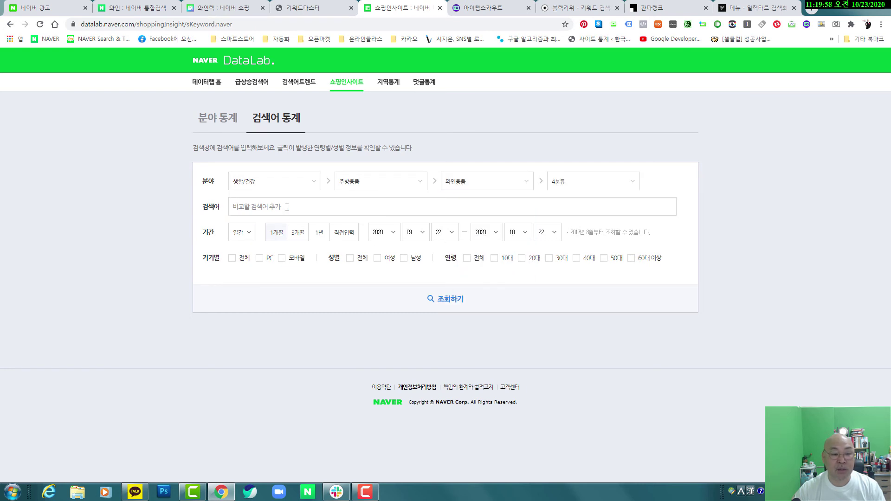
Using the 와인용품 subcategories as reference, add the comparison keywords 디캔터, 스토퍼, 와인랙, 와인액세서리세트 and 와인오프너.
left_click(600, 181)
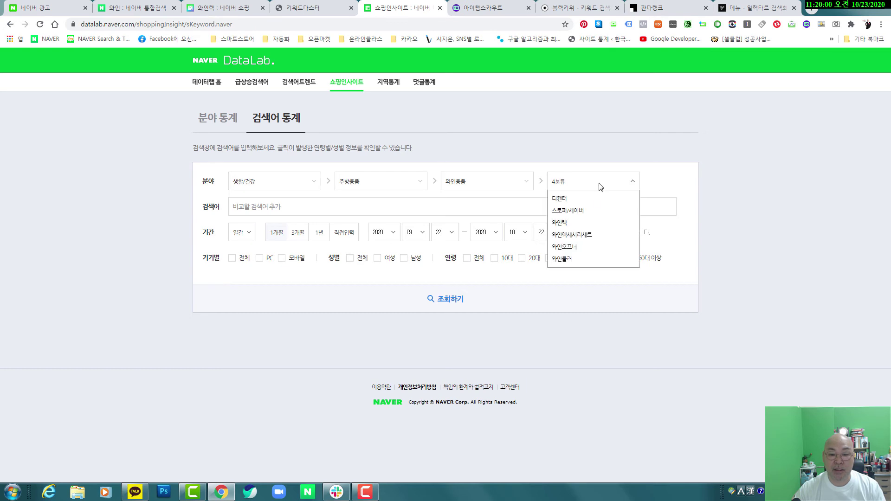
left_click(374, 212)
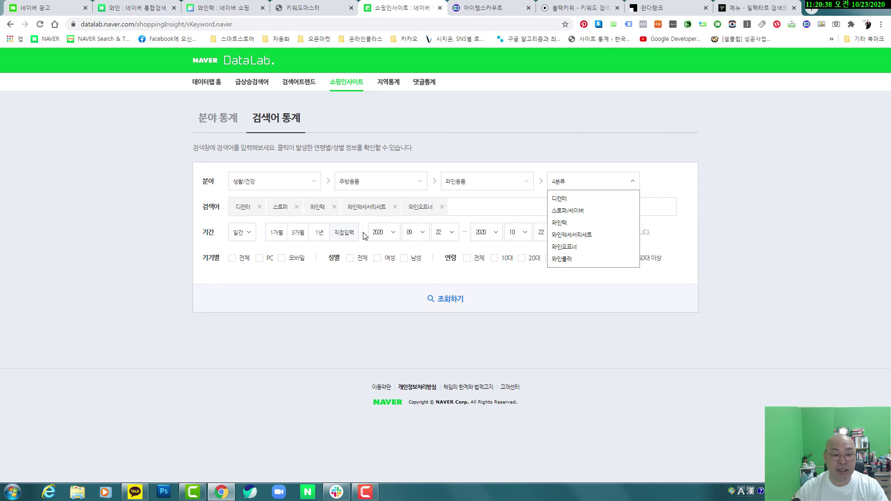
Set the keyword comparison's custom period from 2019-10-22 to 2019-12-22.
left_click(380, 232)
left_click(378, 278)
left_click(416, 232)
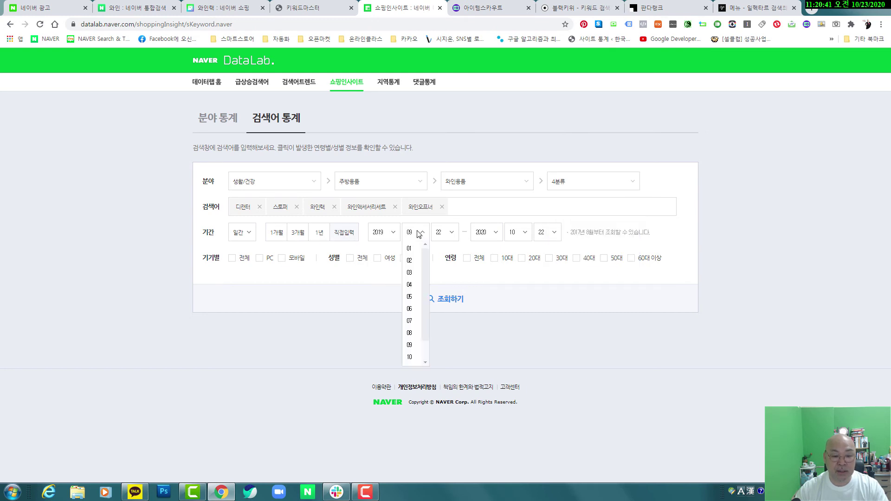
left_click(409, 344)
left_click(523, 232)
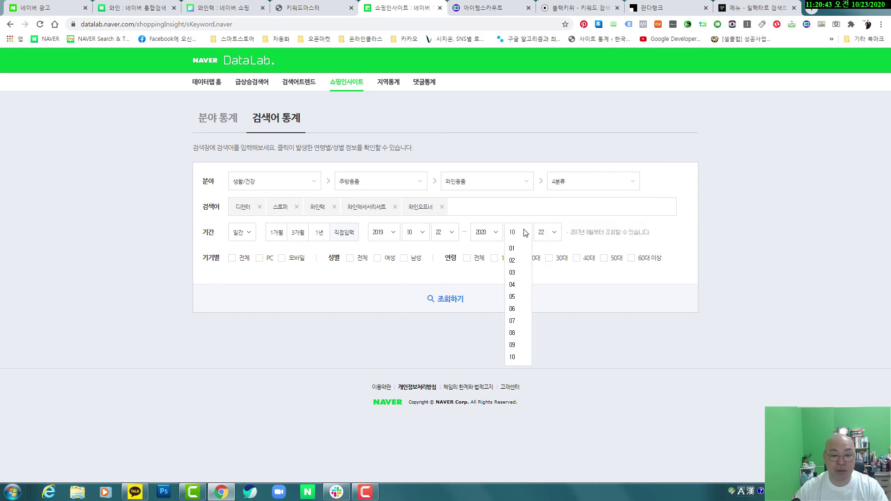
Include all devices, both genders and ages 20대 through 50대, and run the keyword query to compare the click trends.
left_click(232, 258)
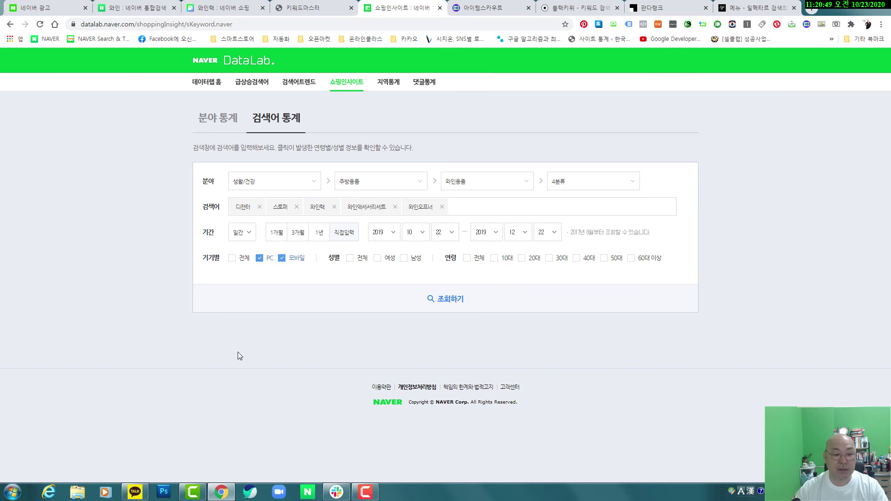
left_click(351, 259)
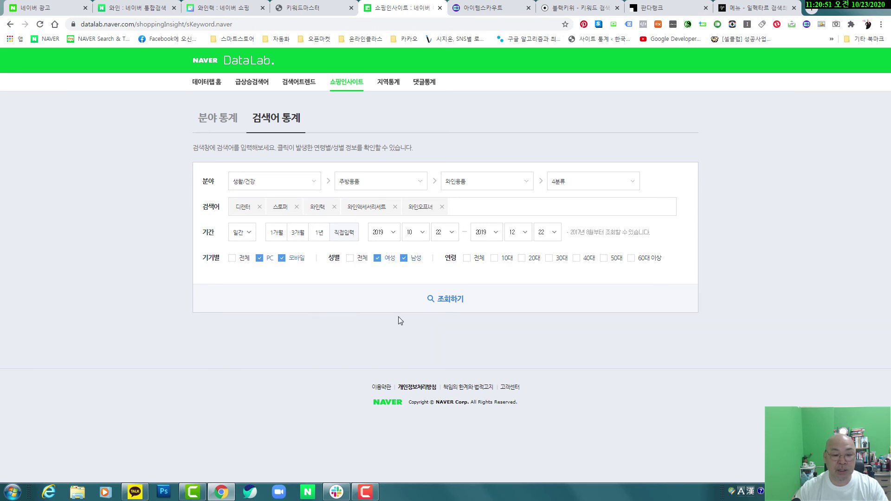
left_click(468, 260)
left_click(495, 258)
left_click(631, 259)
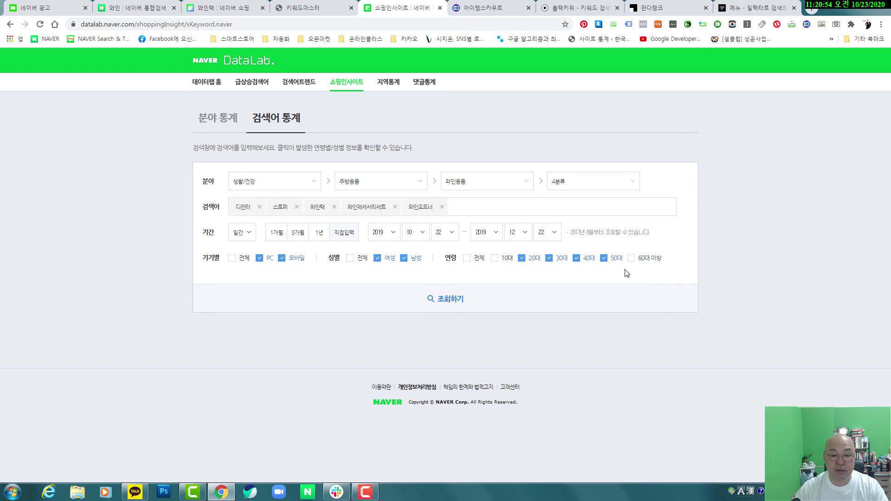
left_click(450, 308)
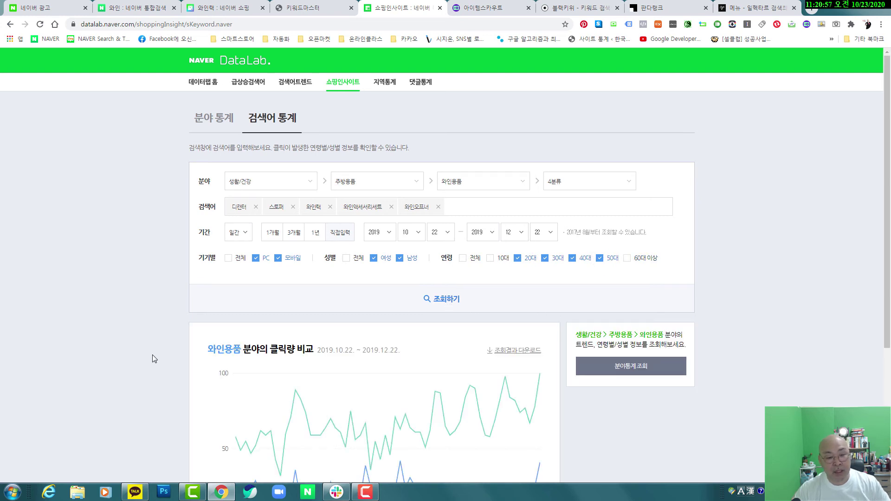
scroll(139, 356, "down", 3)
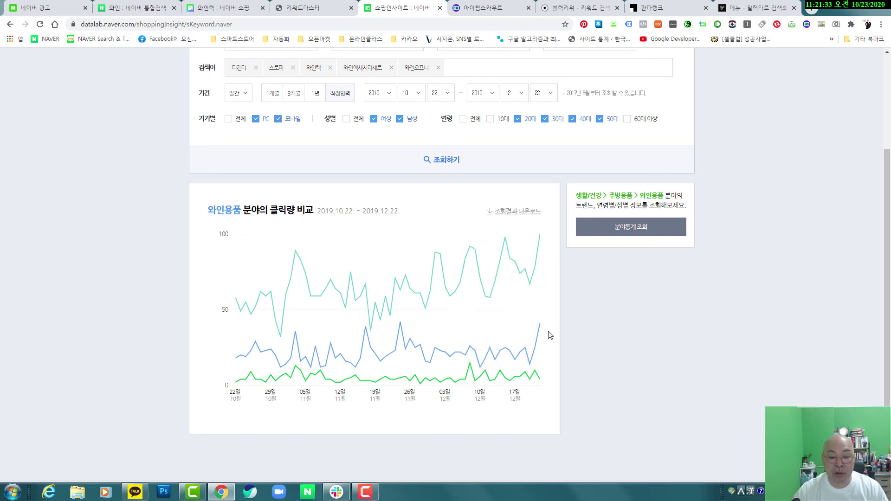
mouse_move(529, 387)
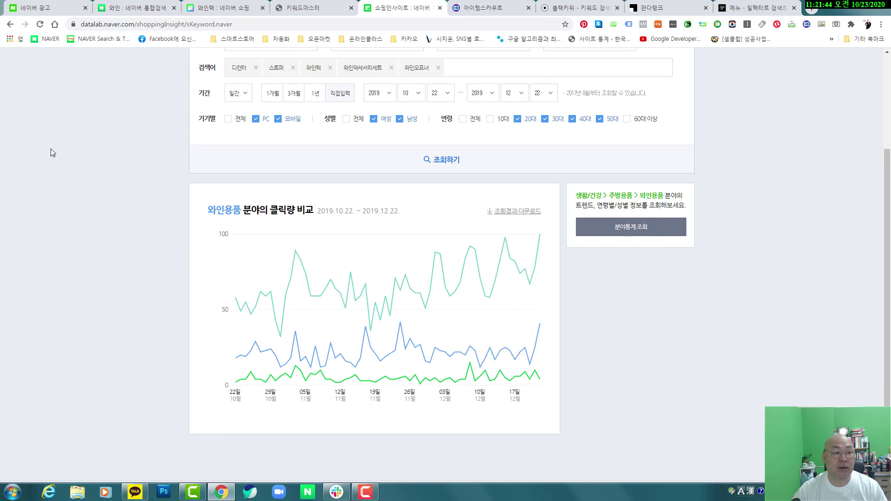
Open the Naver home page in the 네이버 광고 browser tab and search for 와인랙.
left_click(51, 13)
left_click(31, 40)
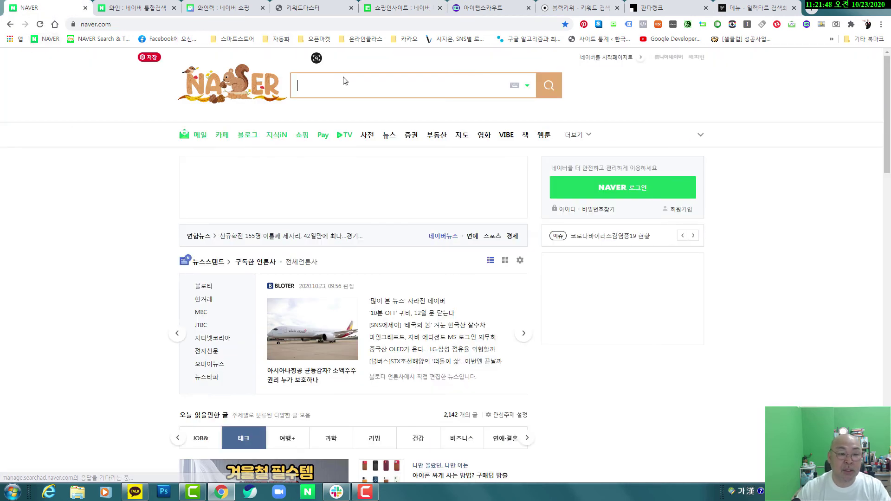
type("와인랙")
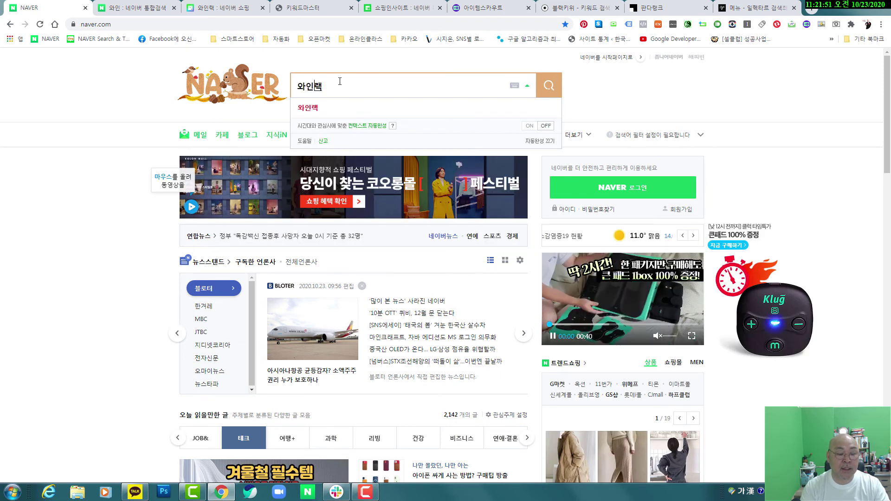
key("Return")
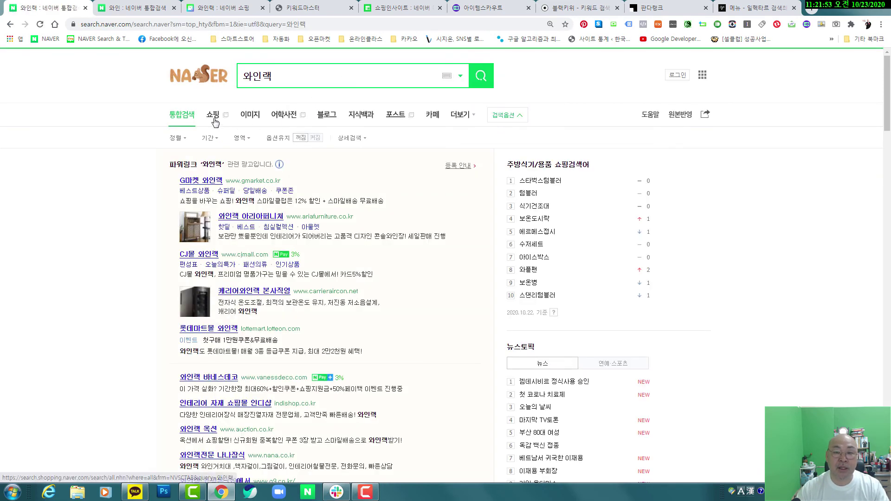
Open the Naver Shopping results for 와인랙 and review the listed products with their prices, reviews and purchase counts.
left_click(214, 116)
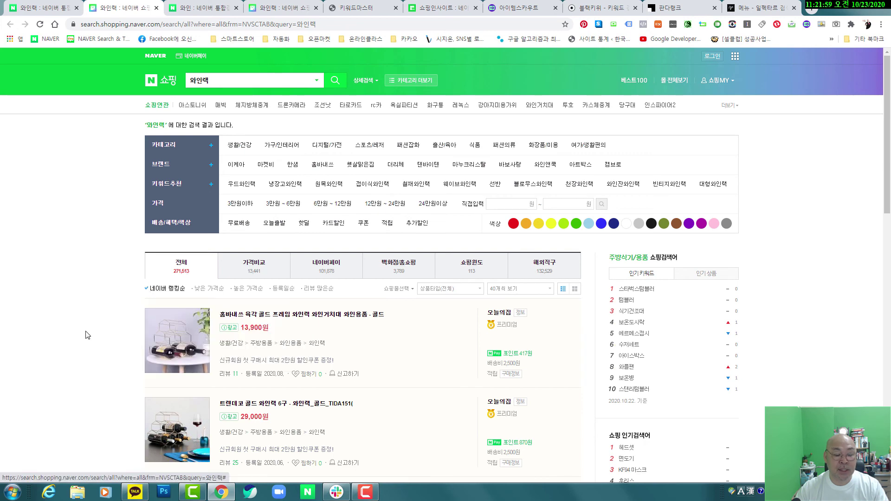
scroll(87, 337, "down", 2)
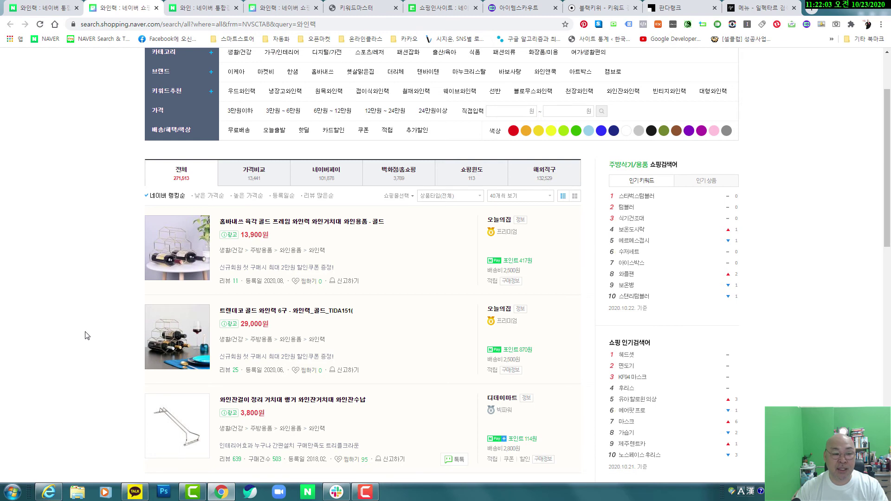
scroll(60, 344, "up", 2)
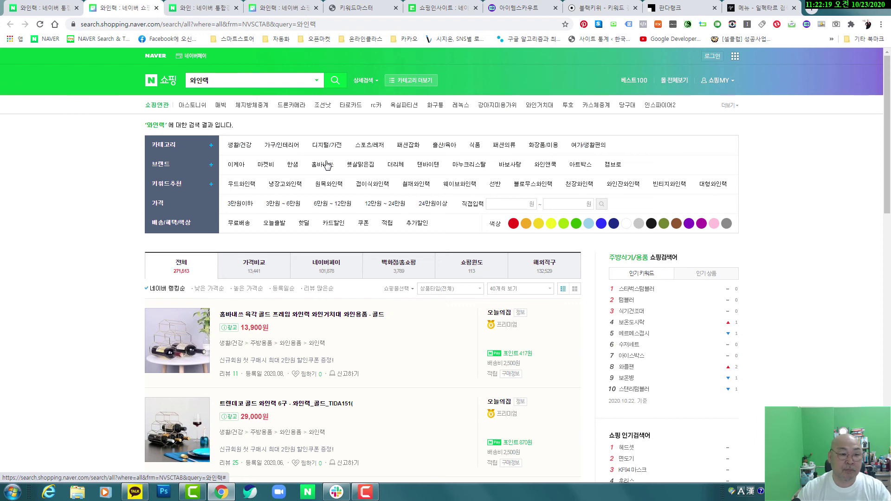
scroll(113, 334, "down", 4)
scroll(116, 334, "up", 4)
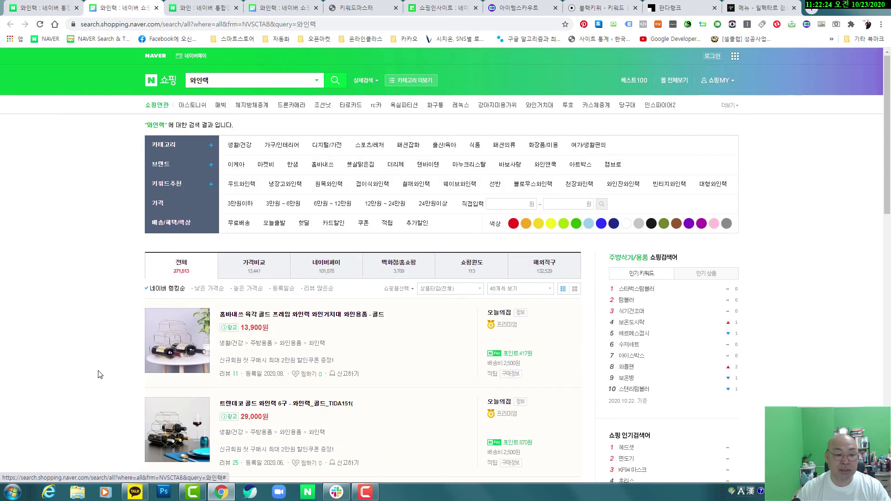
scroll(100, 374, "down", 4)
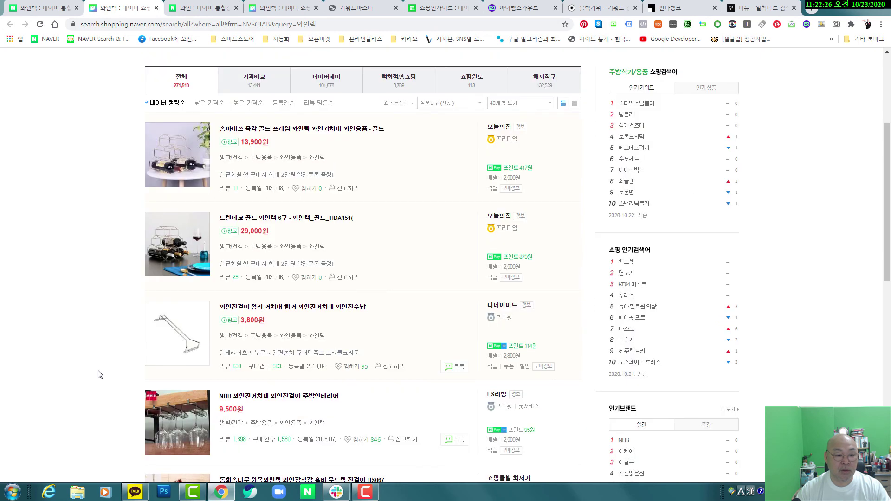
scroll(100, 375, "down", 2)
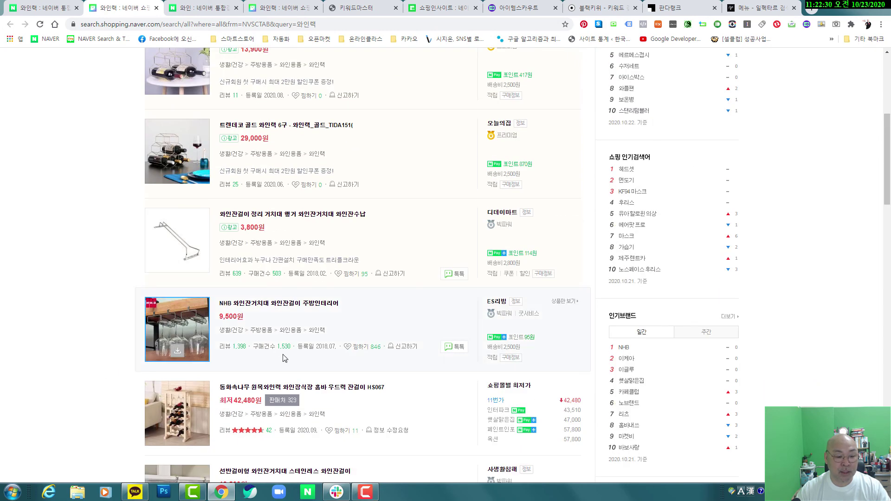
scroll(285, 357, "down", 3)
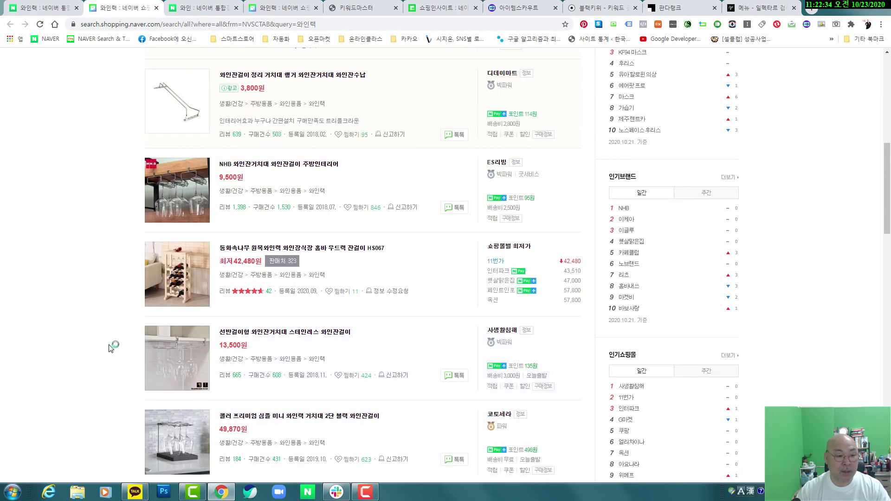
scroll(88, 354, "down", 4)
scroll(88, 355, "down", 9)
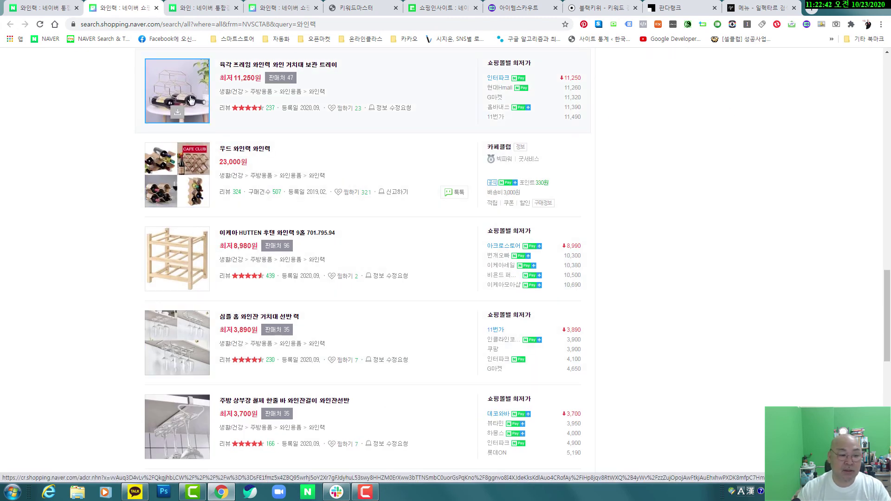
Compare the shopping results for the related keyword 와인거치대 with a search for 와인홀더, ending back on the 와인거치대 results.
key("Home")
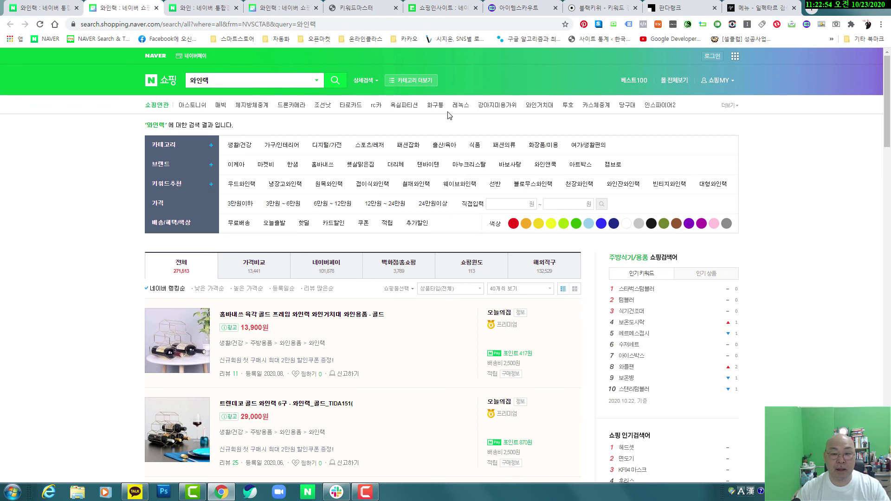
left_click(547, 110)
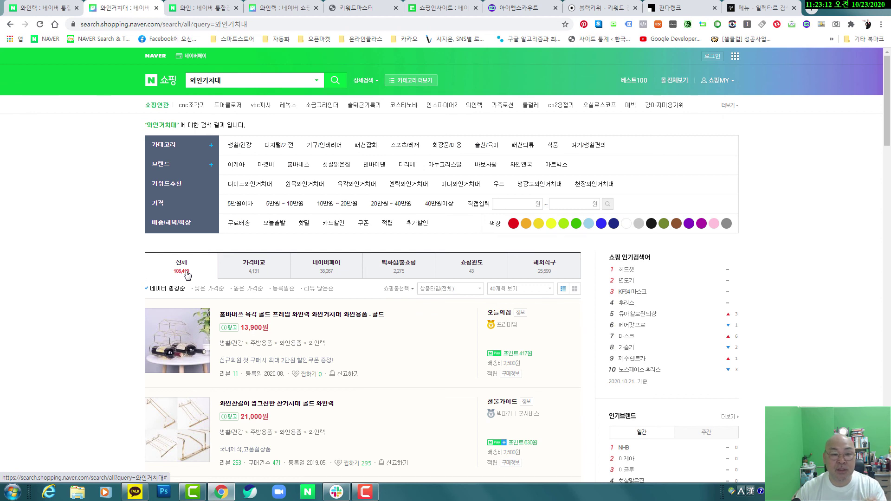
left_click(240, 76)
key("BackSpace")
key("BackSpace")
key("BackSpace")
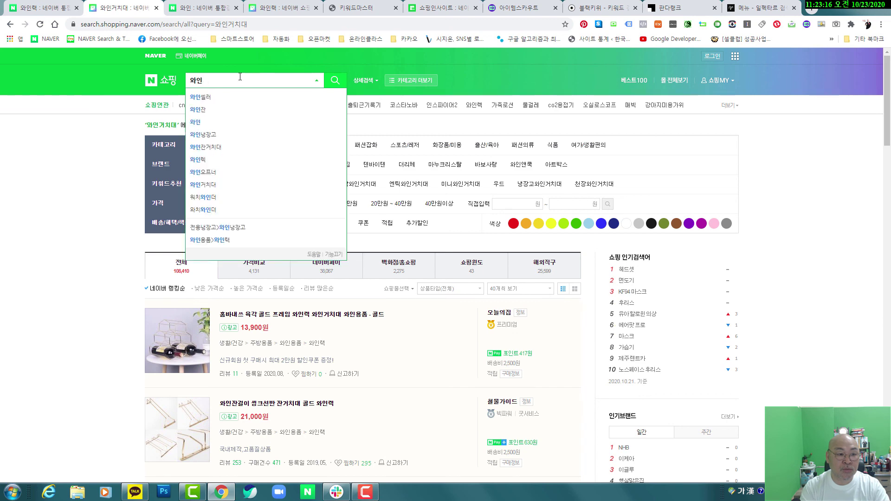
type("ㅎ")
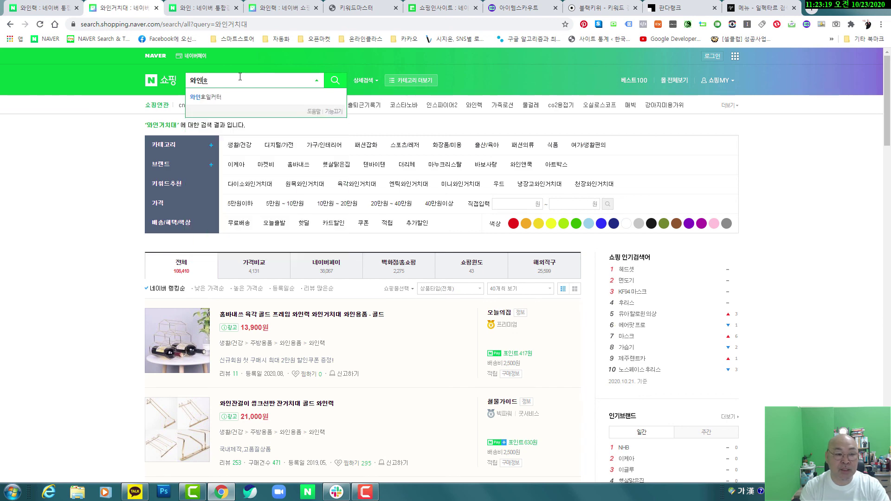
type("ㄹ더")
key("Return")
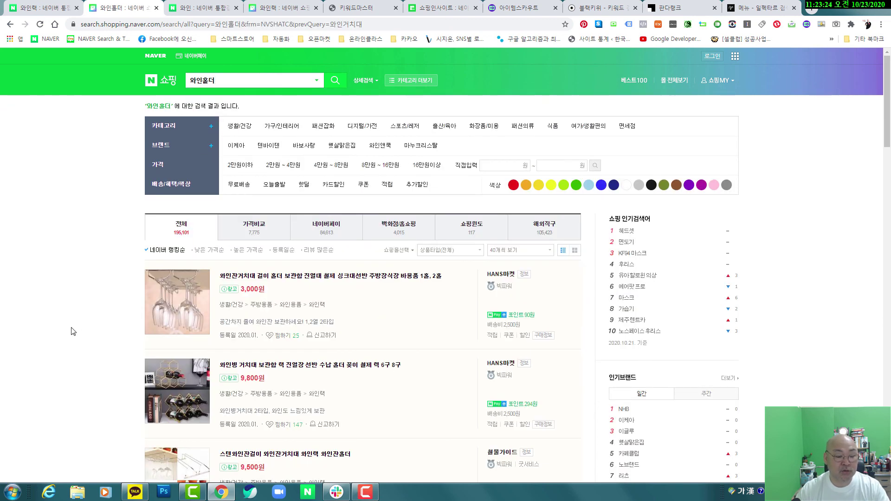
key("alt+Left")
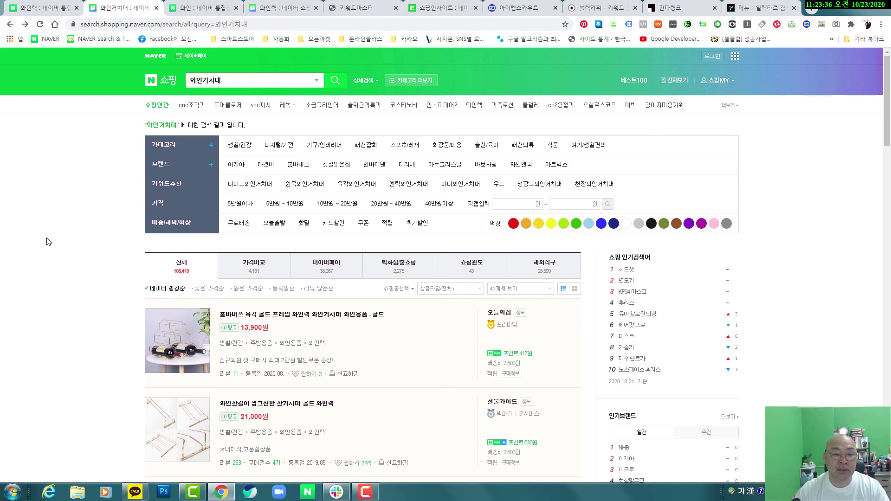
Return to the DataLab 와인용품 keyword comparison and inspect each keyword's click value for 12월 22일 on the chart.
left_click(281, 12)
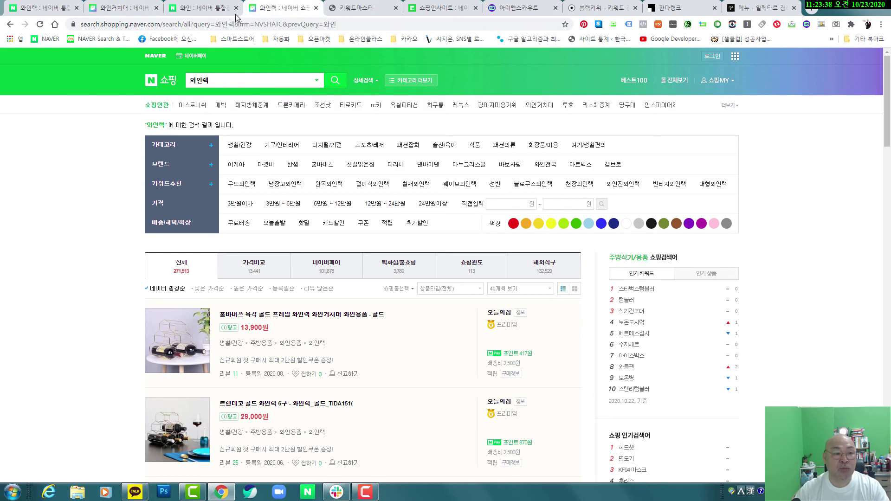
left_click(438, 8)
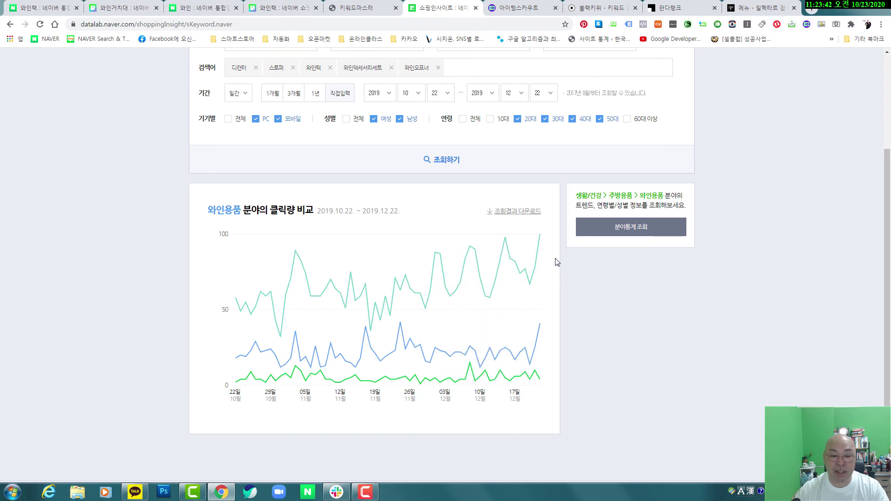
mouse_move(543, 239)
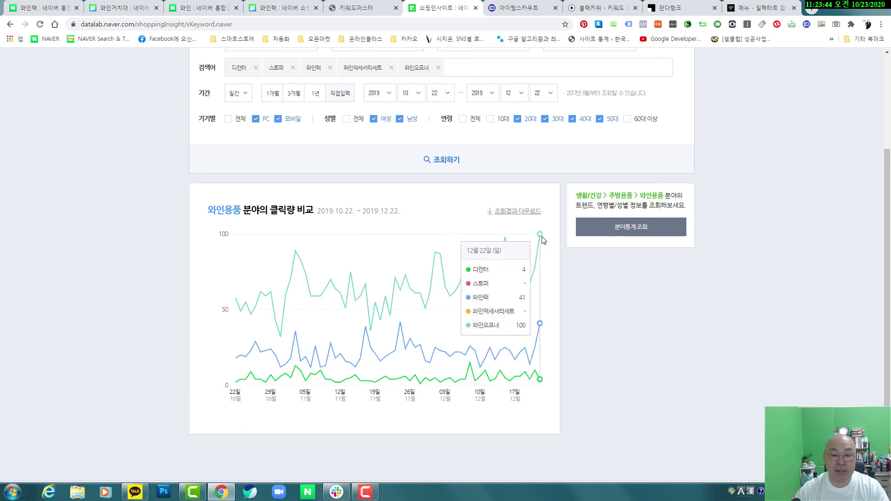